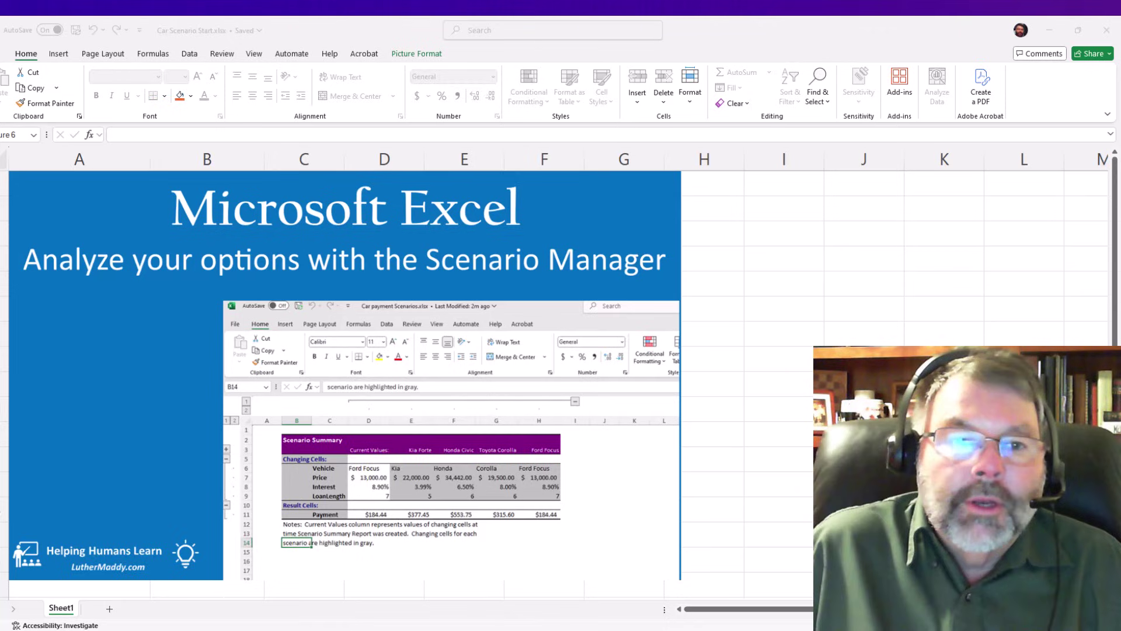
Step: Delete the title picture covering the car payment calculator on Sheet1
left_click(535, 213)
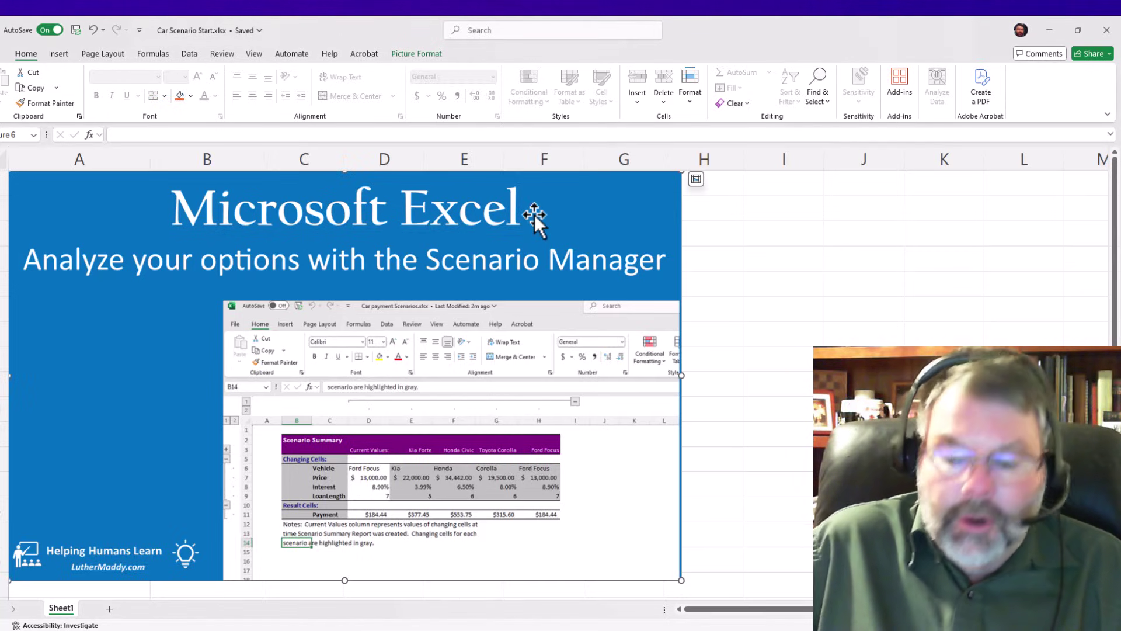
key("Delete")
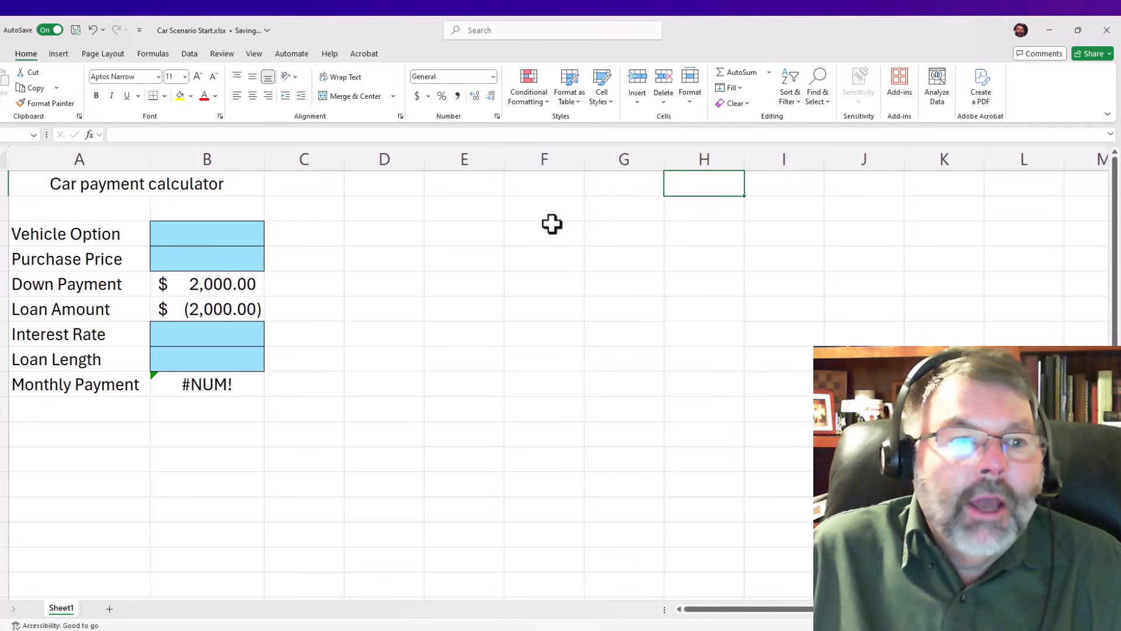
Step: Examine the calculator's blue input cells, the down payment, and the Loan Amount and Monthly Payment formulas in column B
left_click(202, 232)
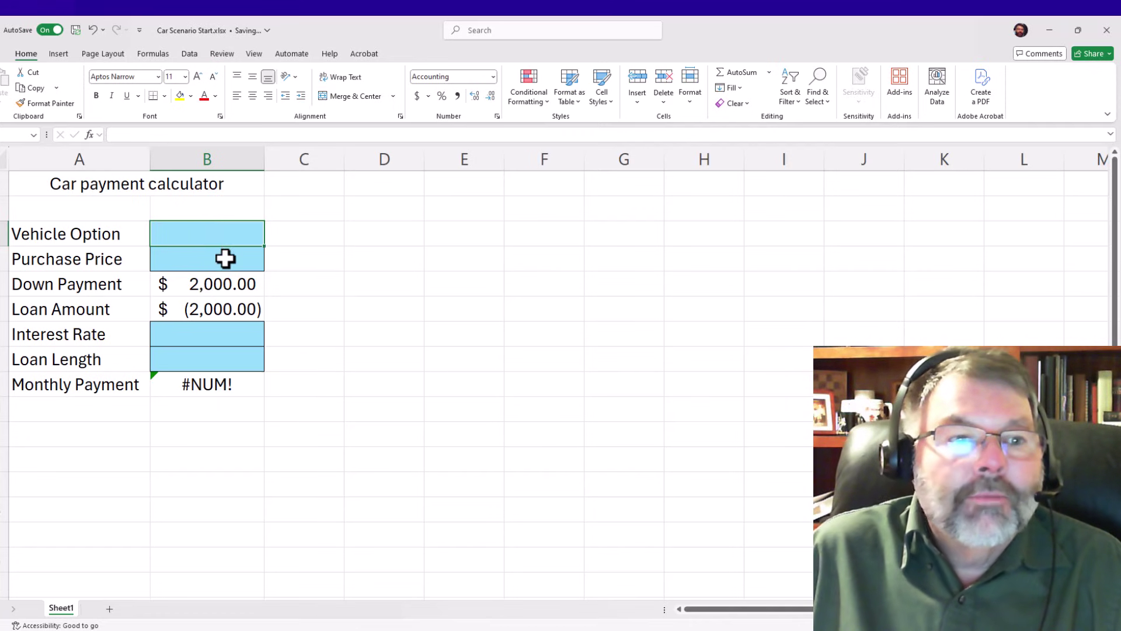
left_click(209, 286)
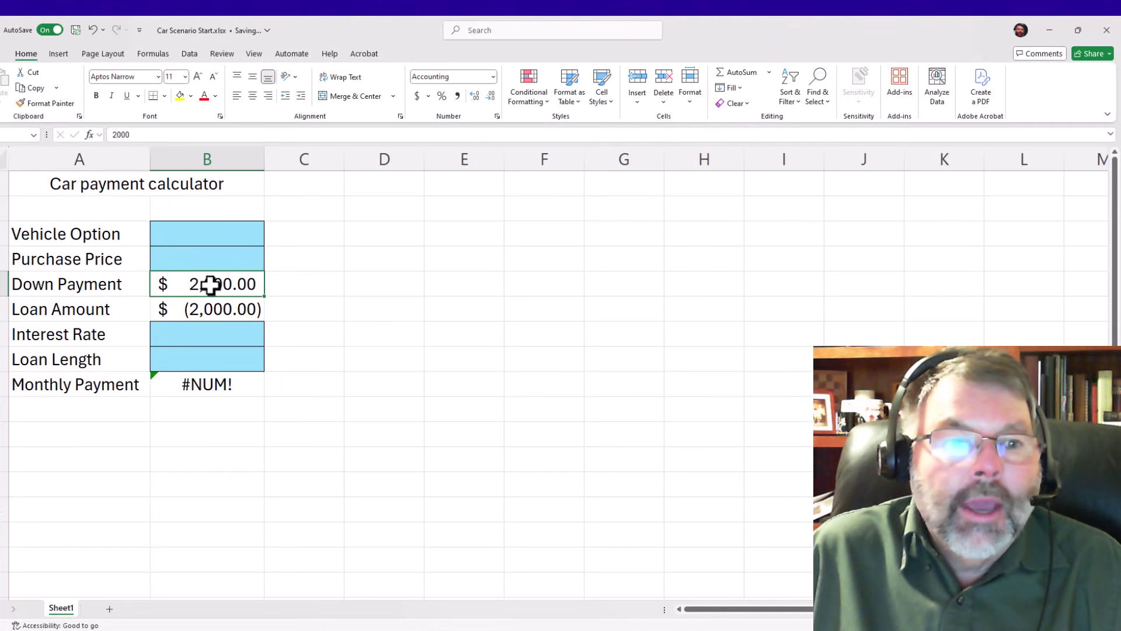
left_click(197, 327)
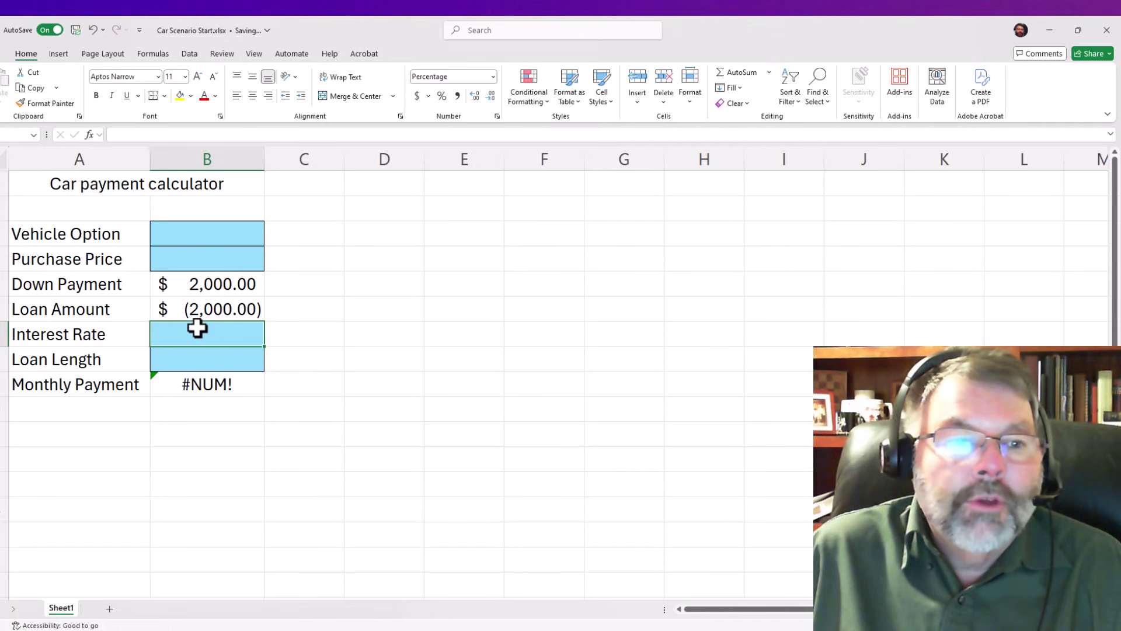
left_click(191, 355)
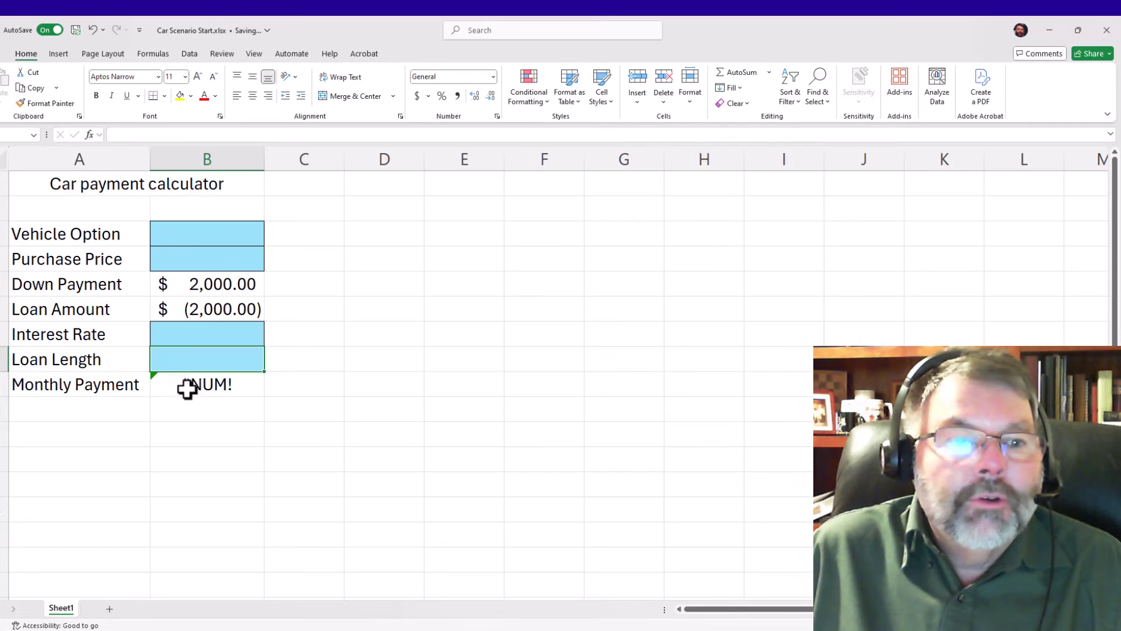
double_click(213, 309)
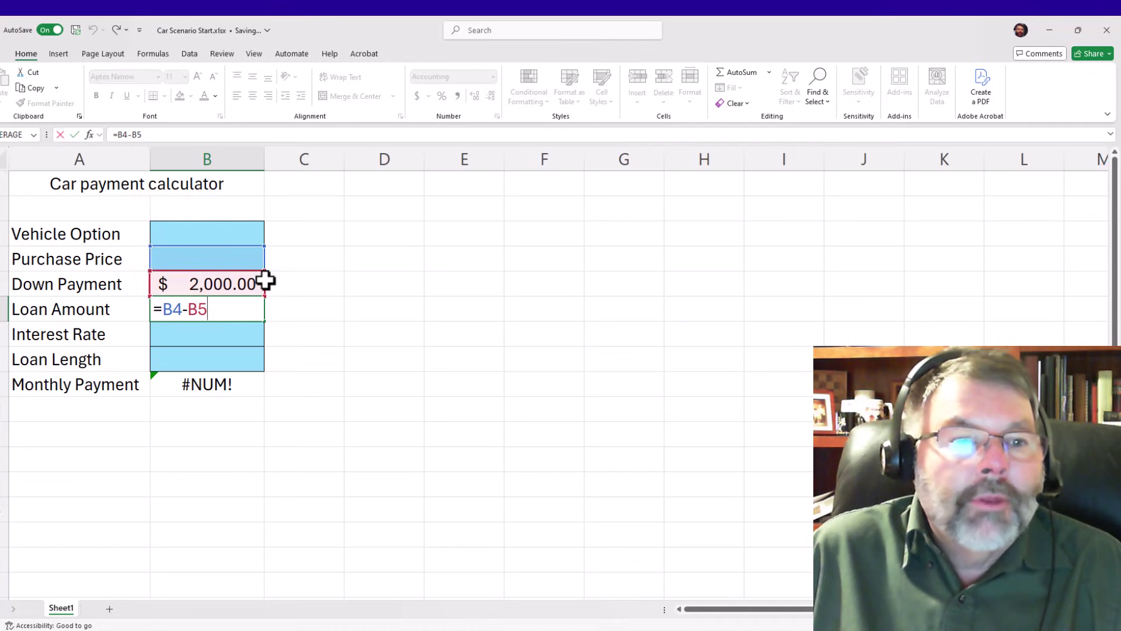
key("Return")
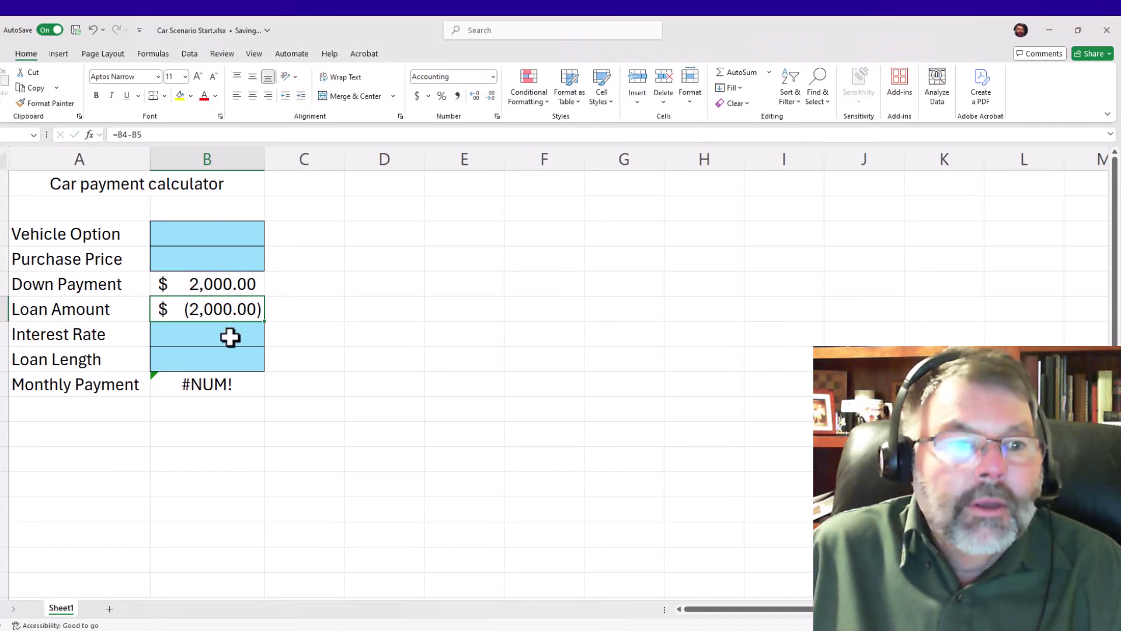
left_click(202, 381)
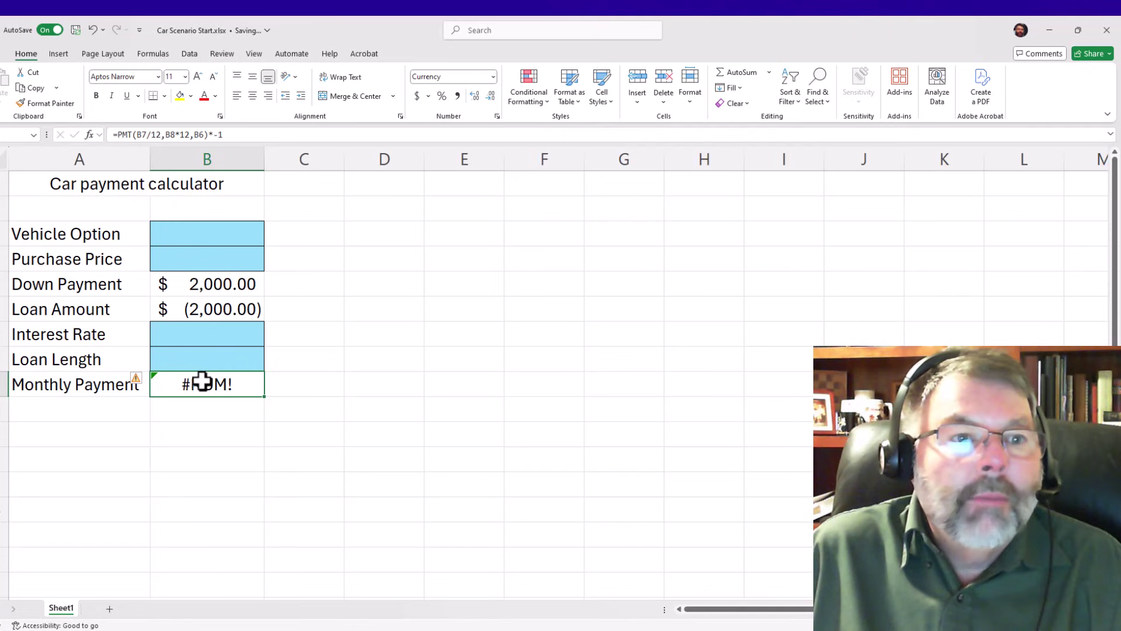
double_click(203, 383)
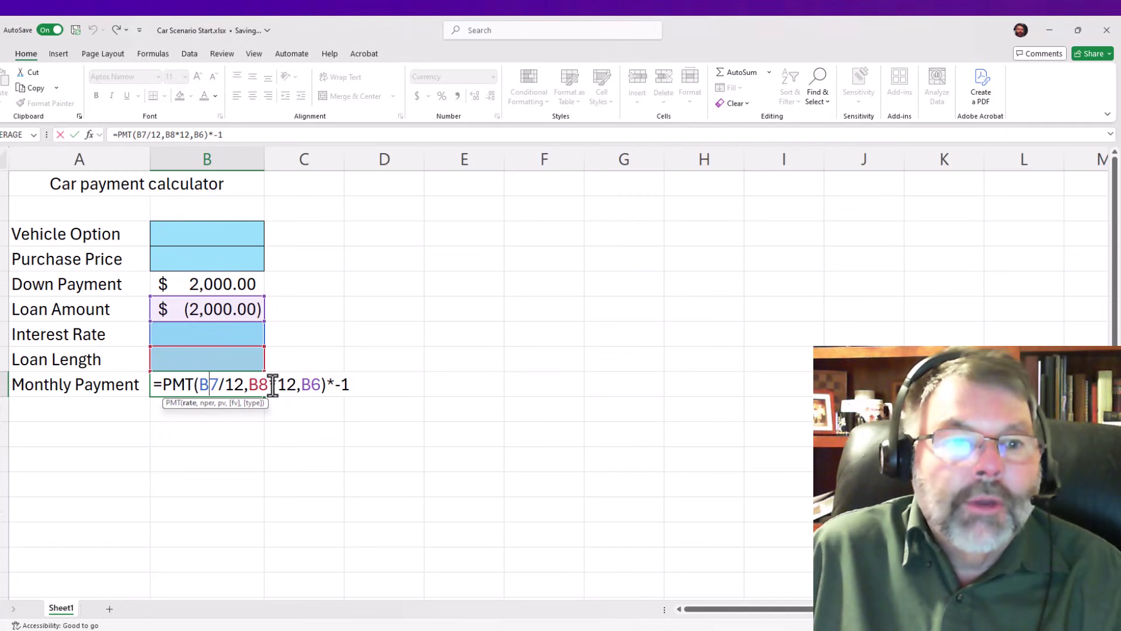
key("Escape")
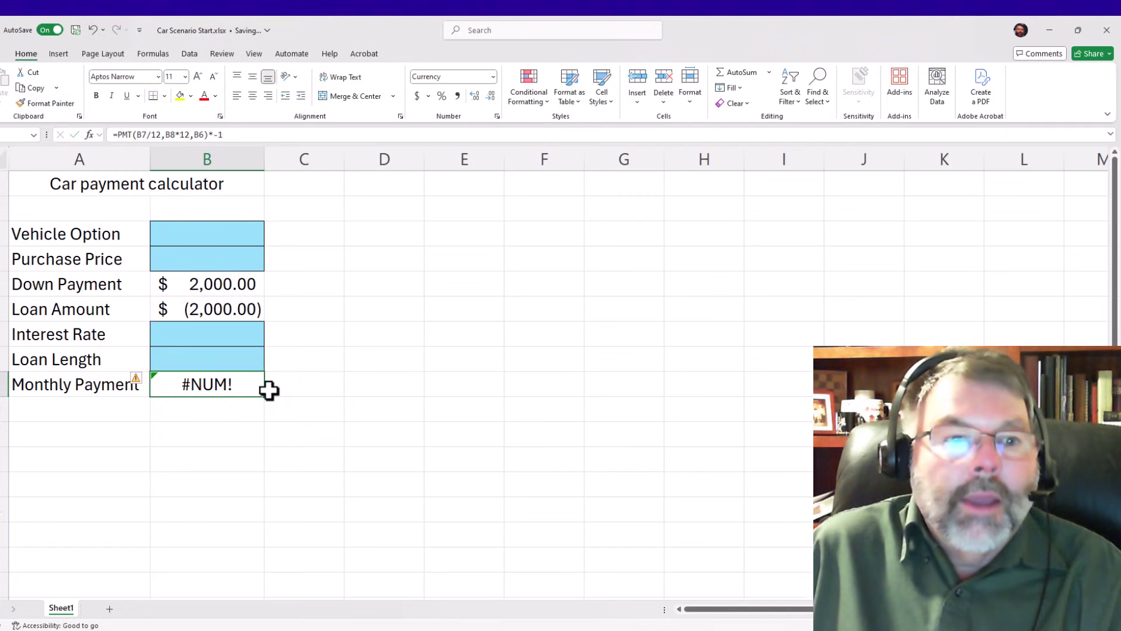
left_click(220, 228)
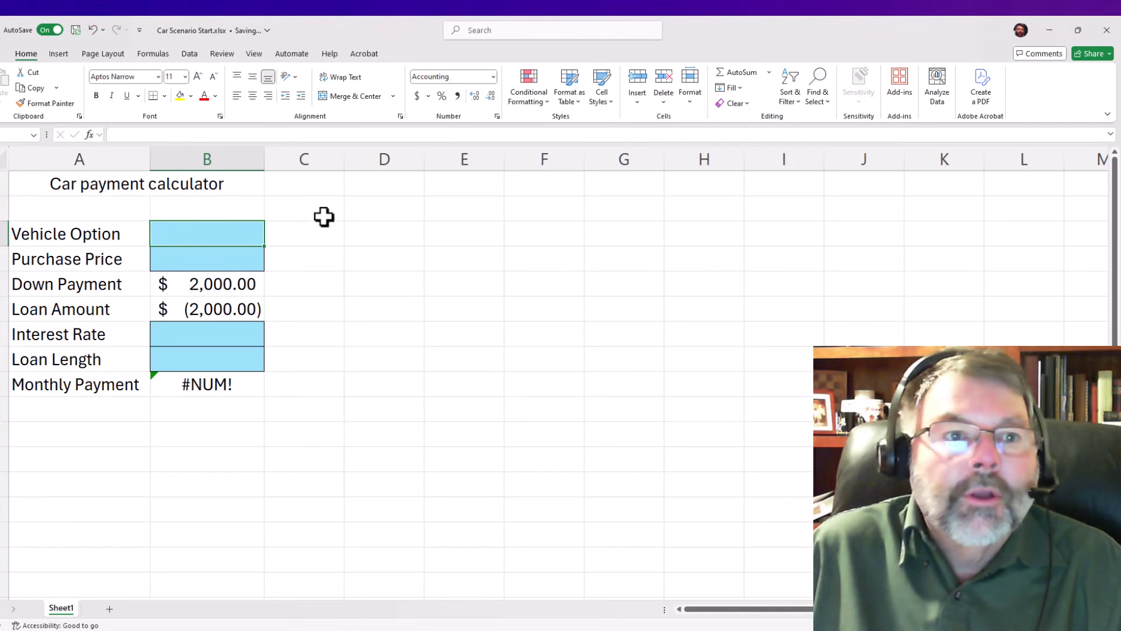
left_click(188, 53)
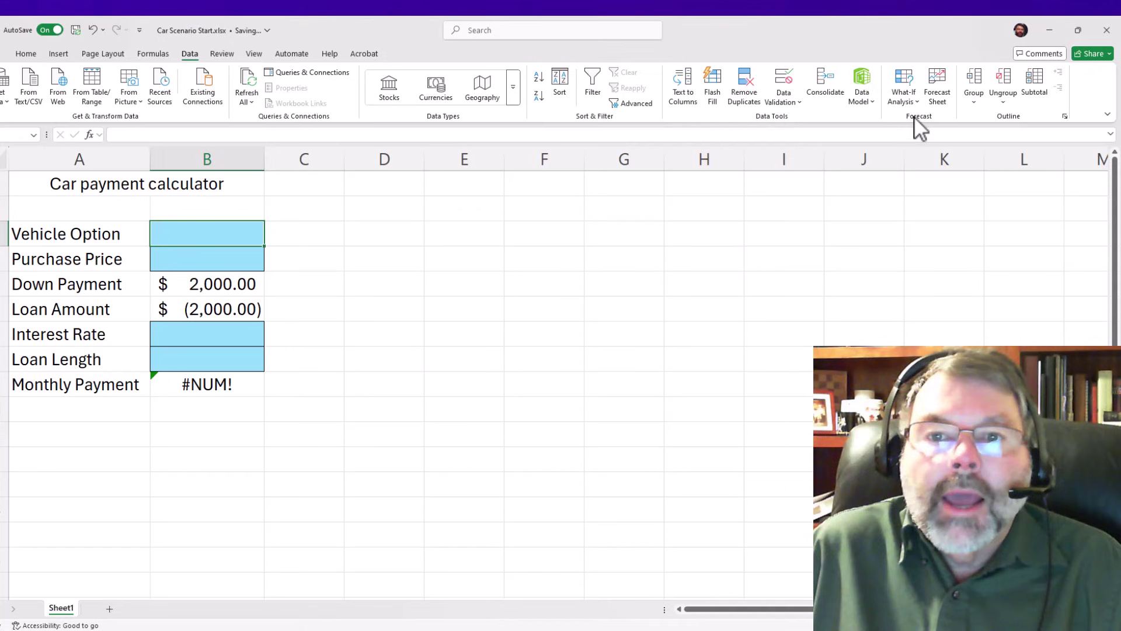
left_click(908, 96)
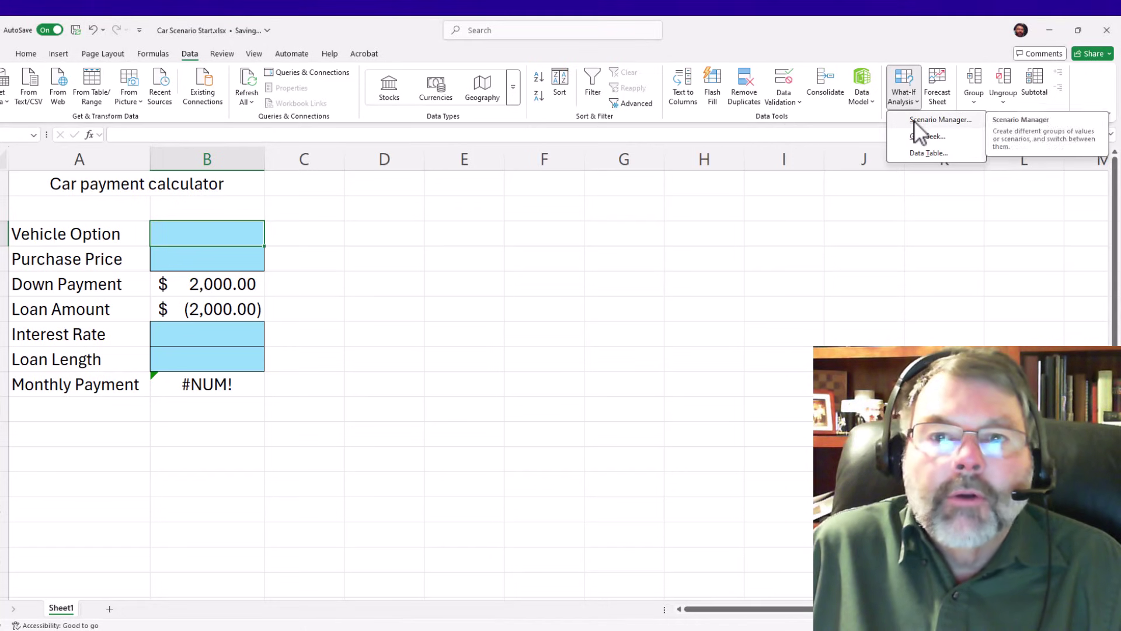
left_click(914, 120)
left_click_drag(545, 127, 464, 221)
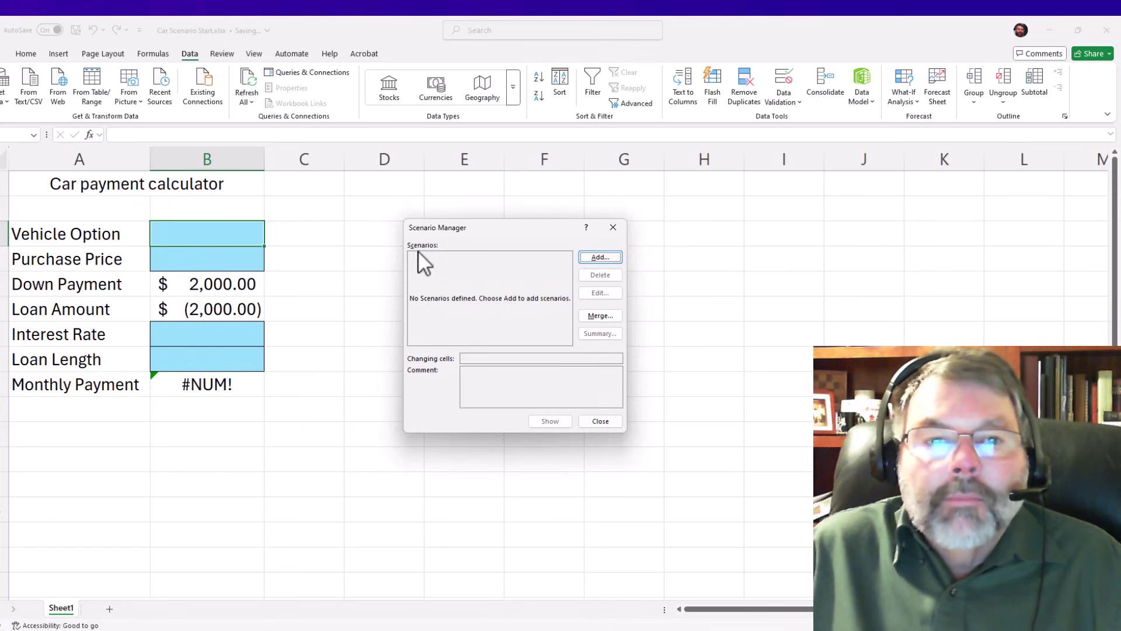
left_click_drag(488, 227, 490, 203)
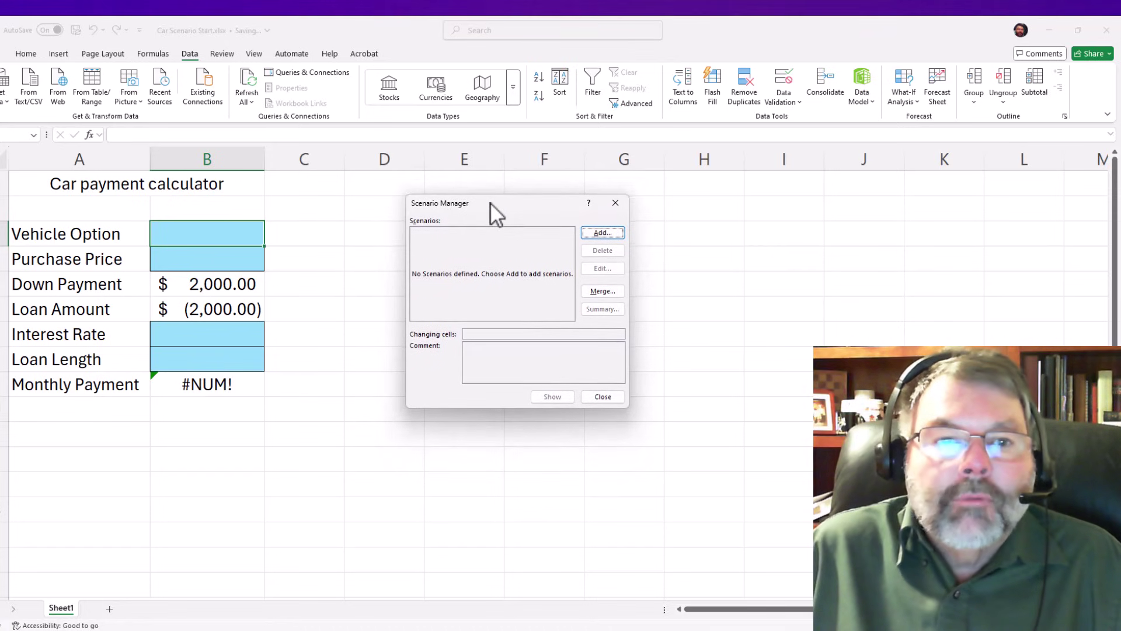
left_click(602, 232)
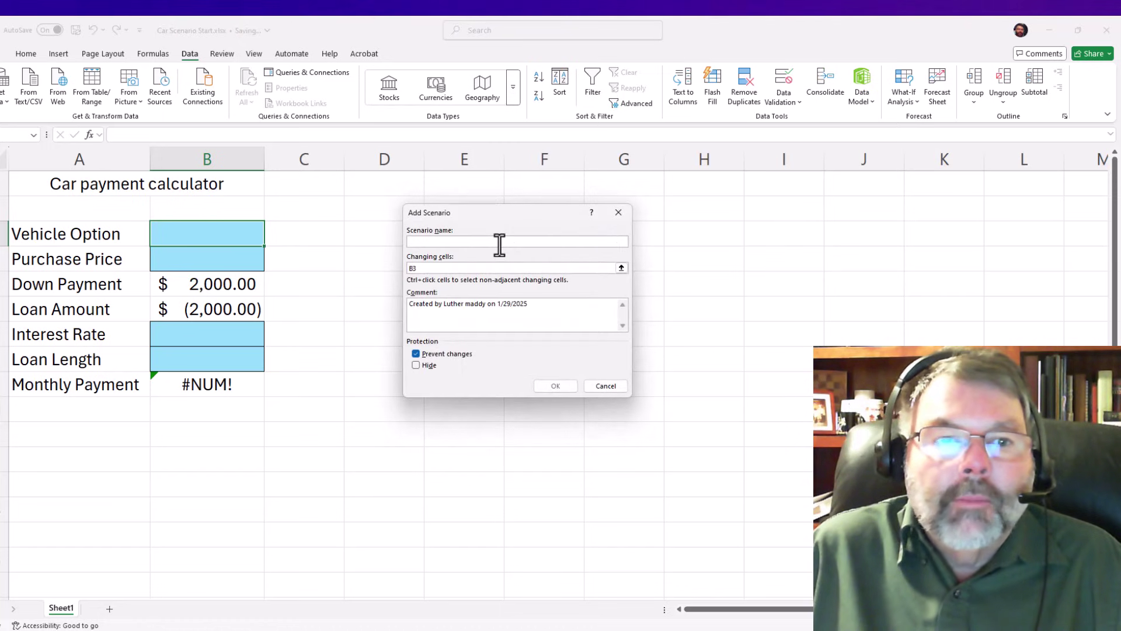
type("test")
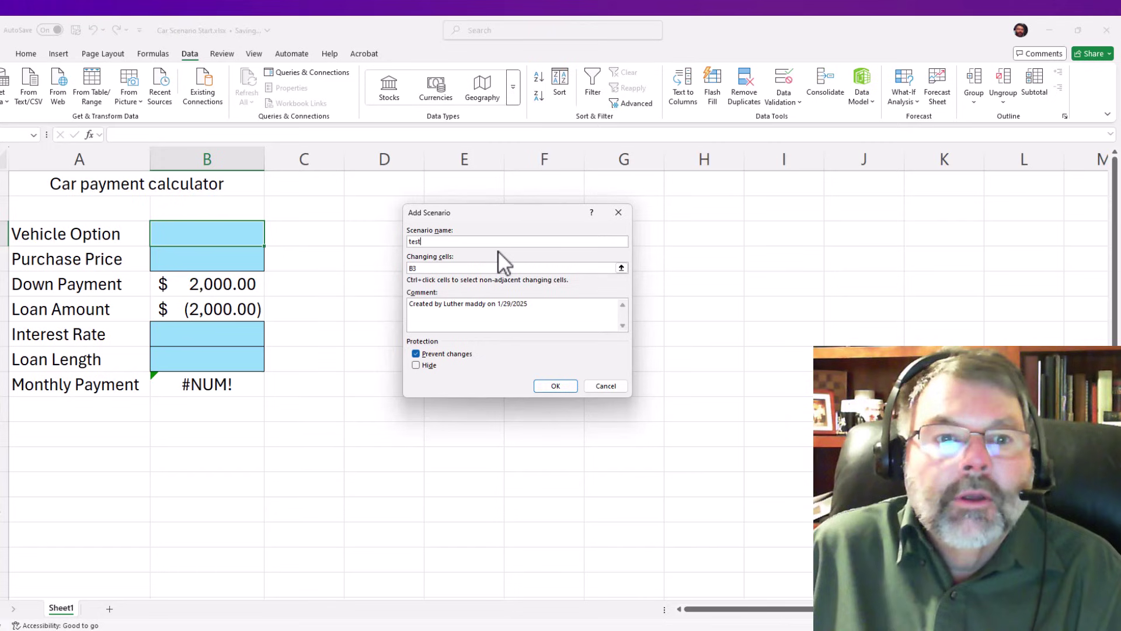
left_click(466, 269)
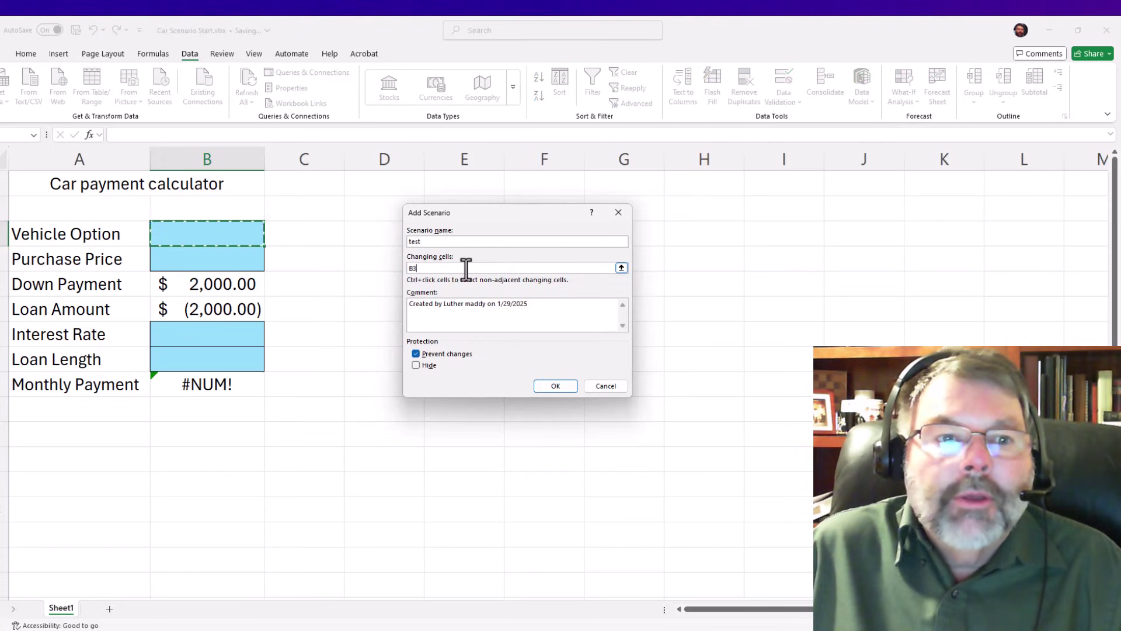
left_click(233, 261, "ctrl")
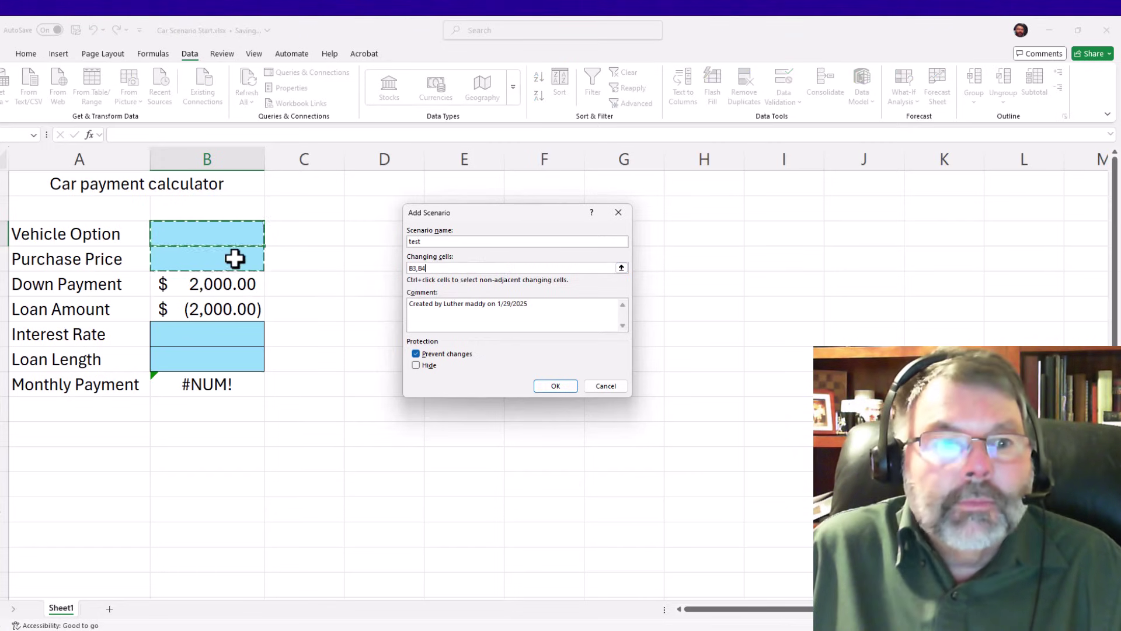
left_click(236, 333, "ctrl")
left_click(236, 363, "ctrl")
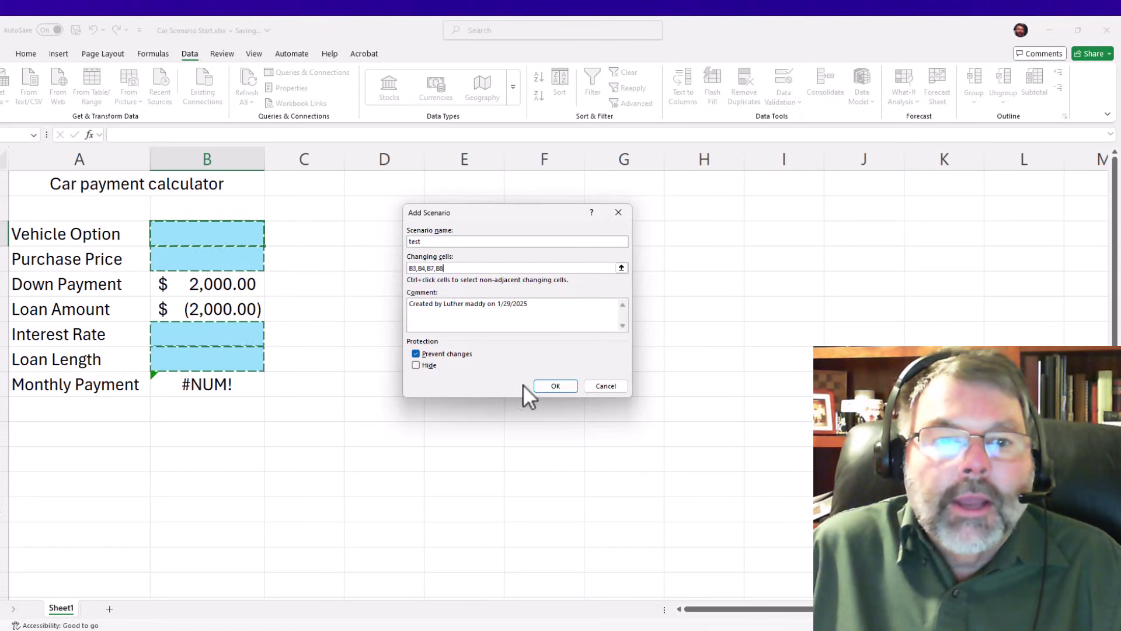
left_click(544, 384)
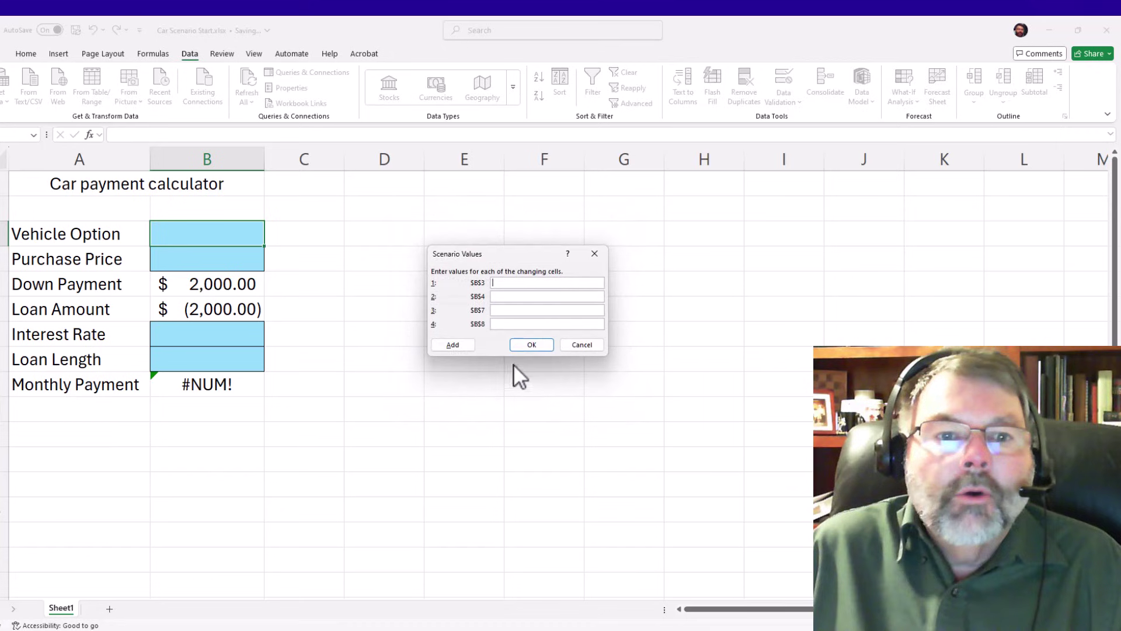
left_click_drag(510, 254, 454, 204)
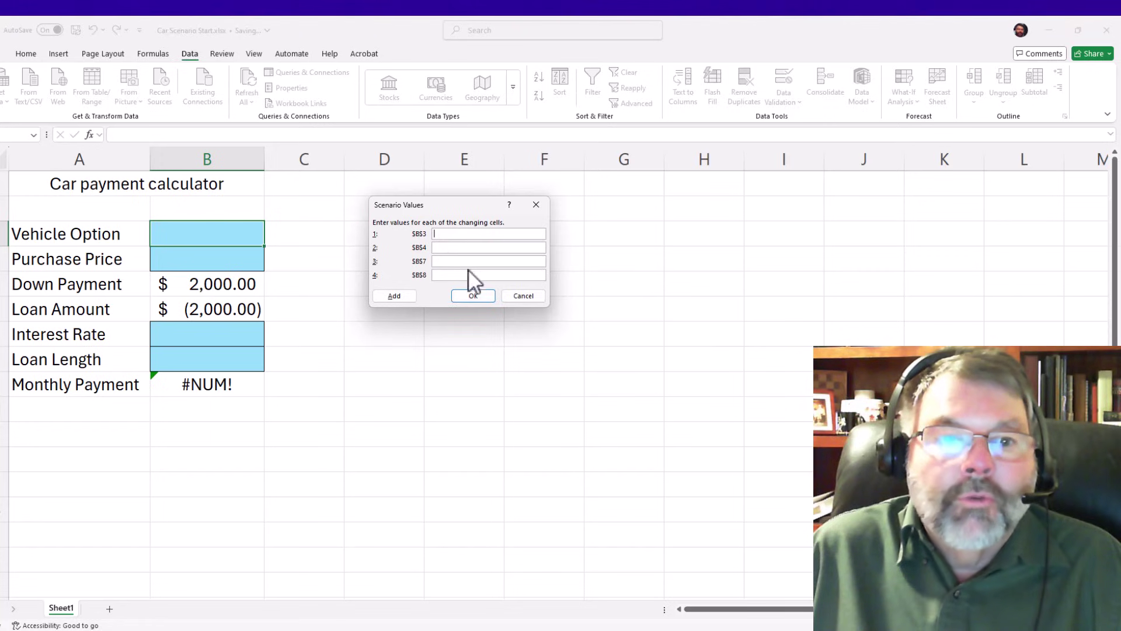
left_click(529, 298)
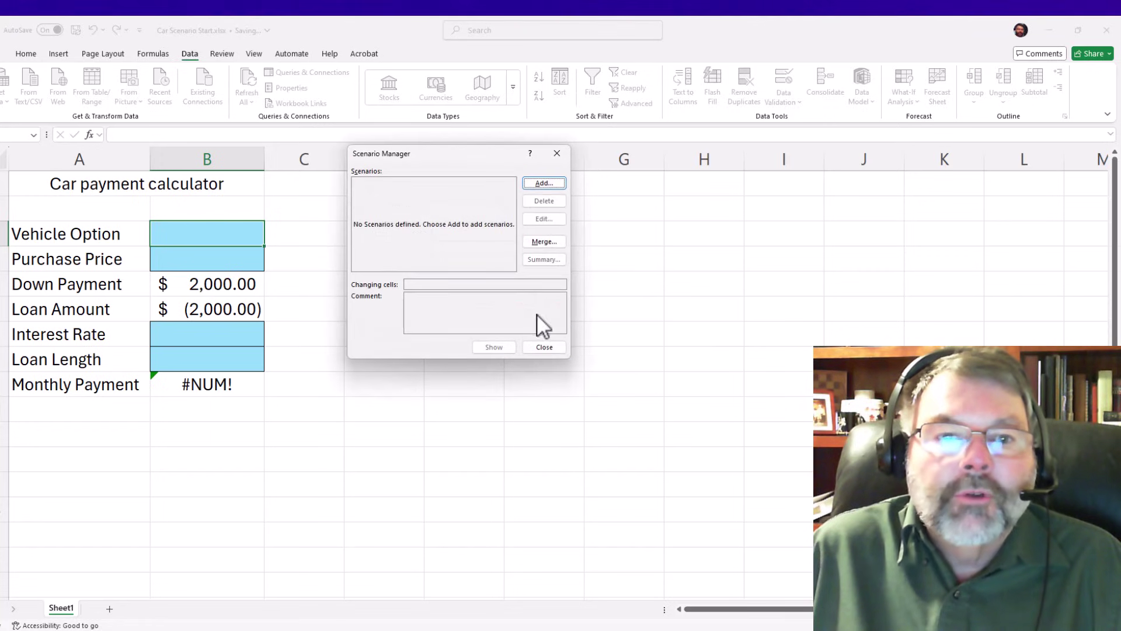
left_click(550, 346)
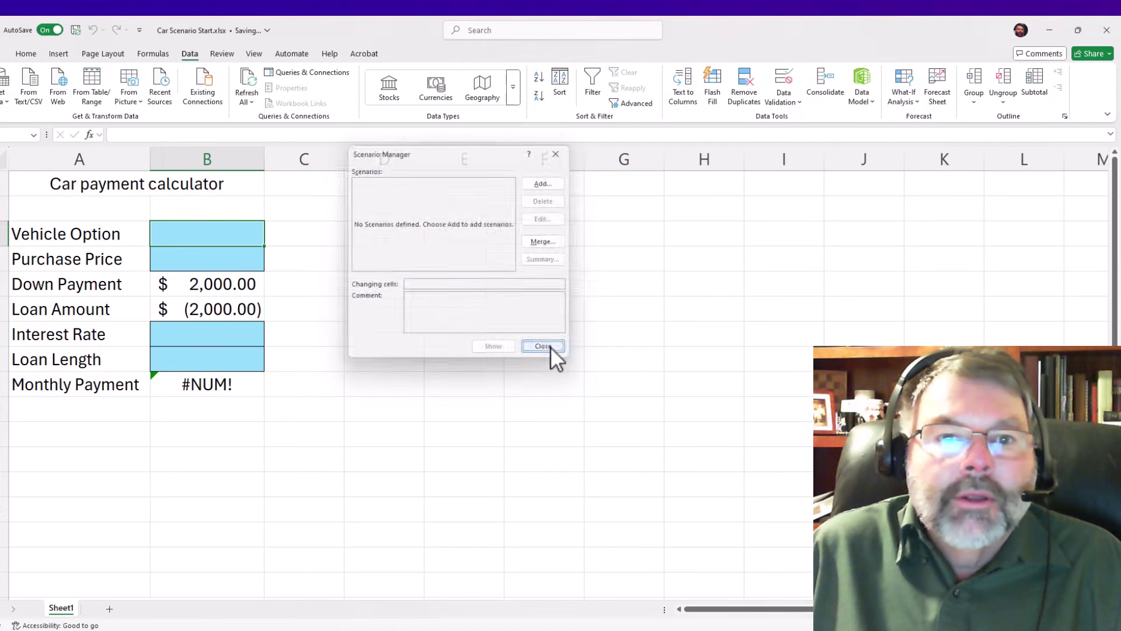
Step: Give the Vehicle Option input cell B3 the defined name Vehicle
left_click(195, 257)
left_click(194, 229)
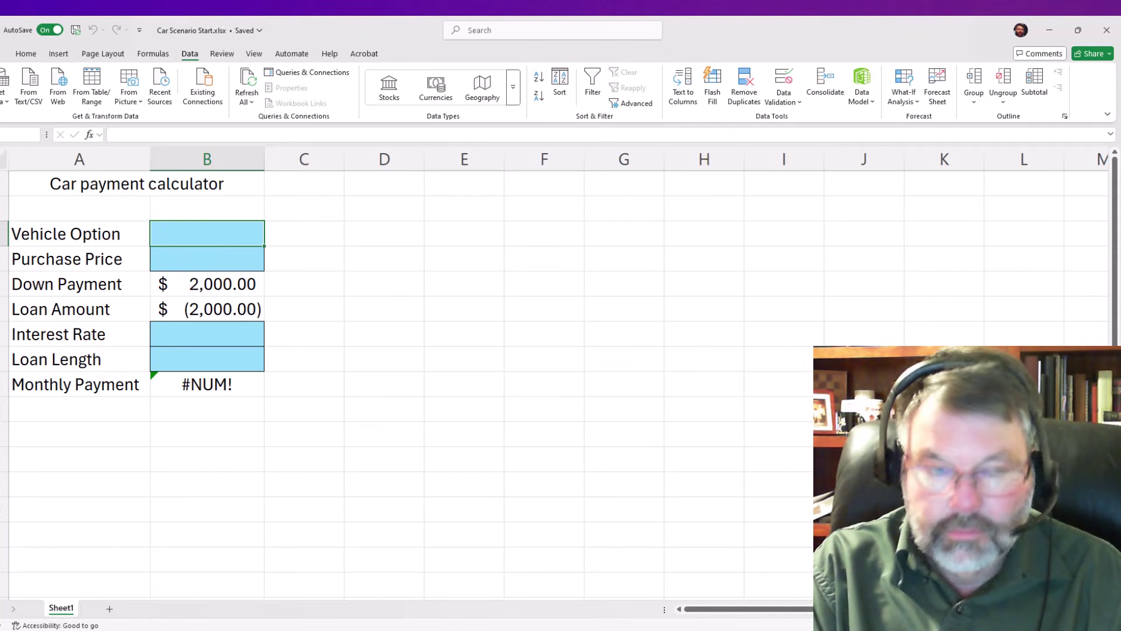
type("Vehicle")
key("Return")
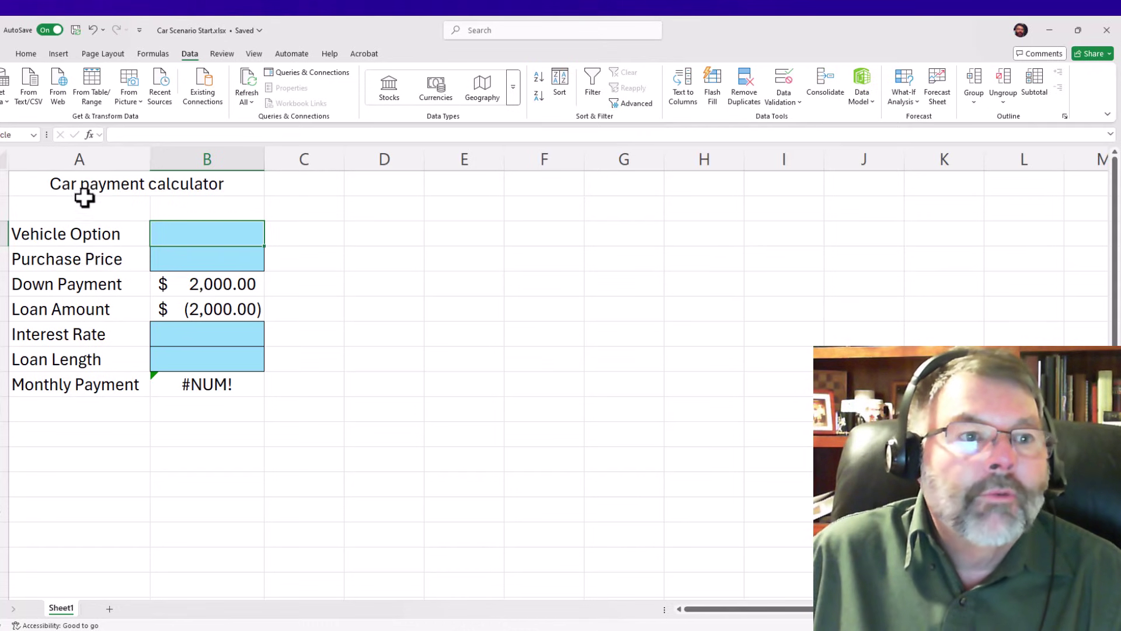
Step: Give the Purchase Price input cell B4 the defined name PurchasePrice
left_click(165, 261)
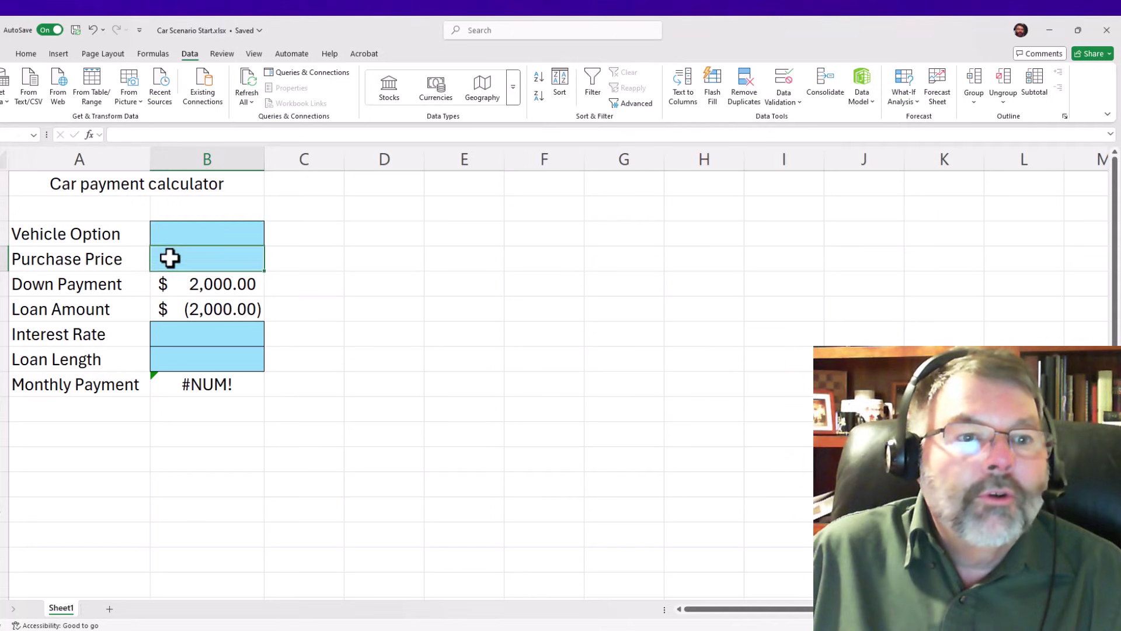
left_click(7, 136)
type("PurchasePrice")
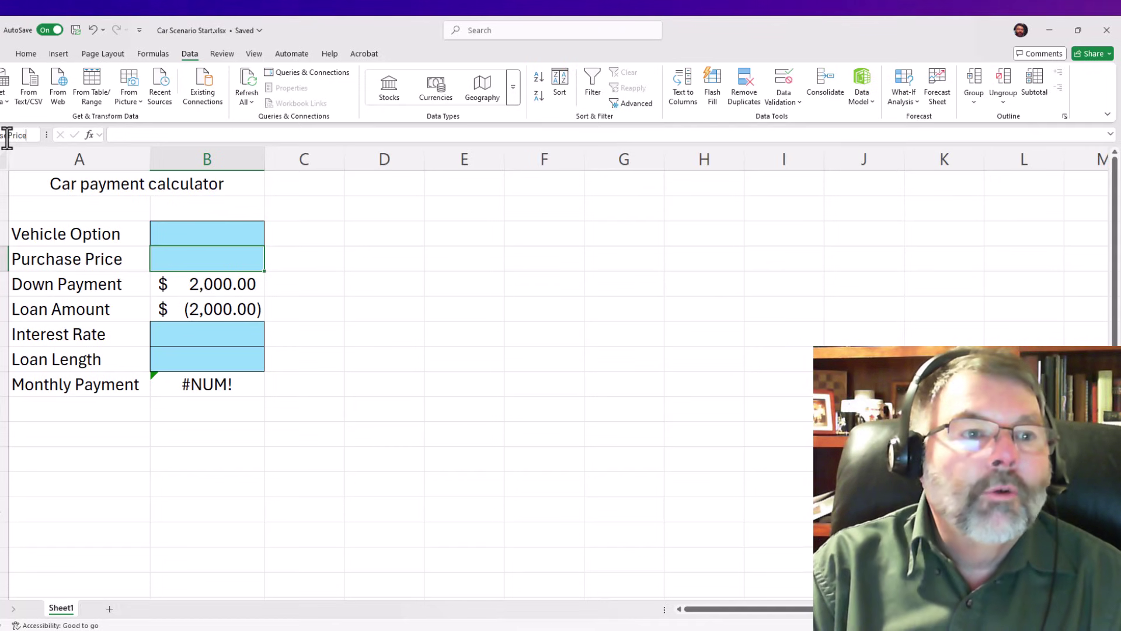
key("Return")
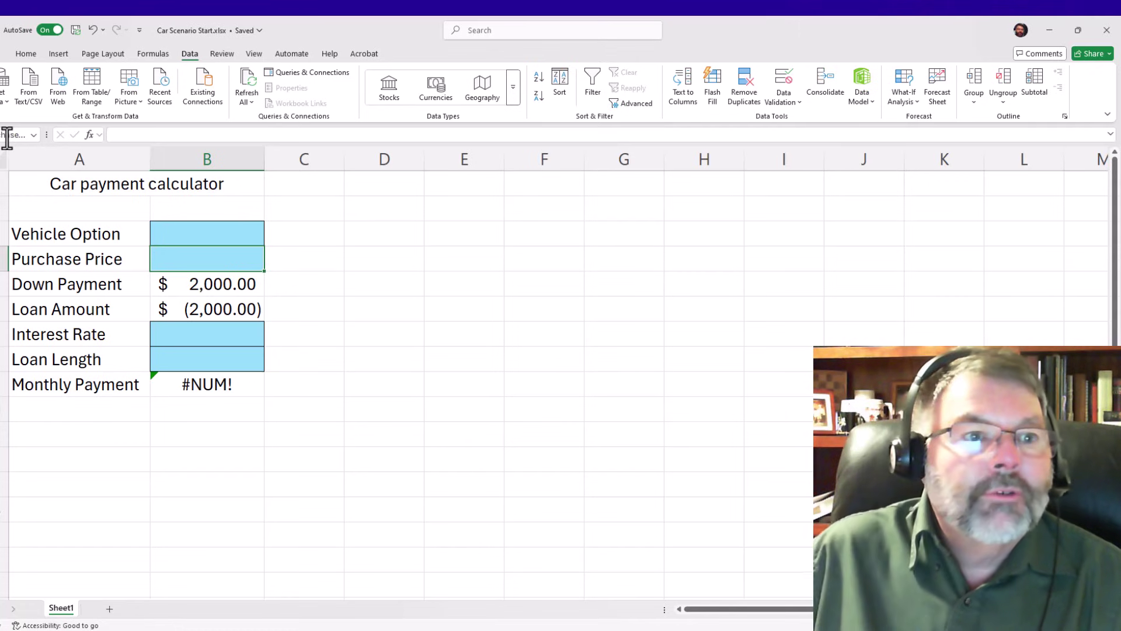
Step: Name the Interest Rate input cell B7 InterestRate and the Loan Length input cell B8 LoanLength
left_click(204, 333)
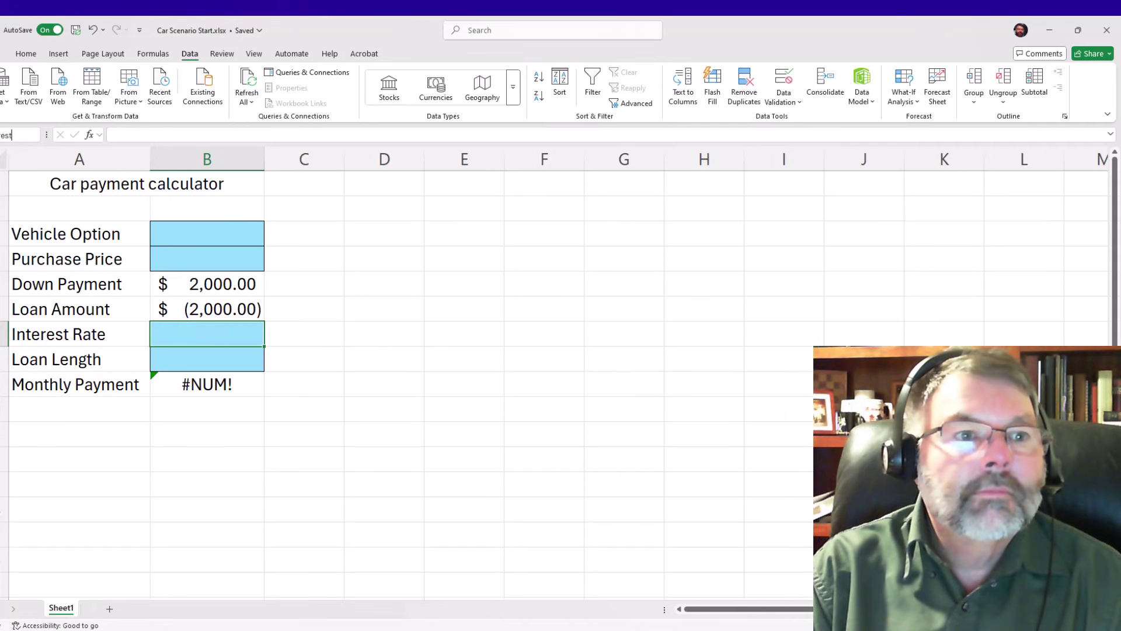
type("InterestRate")
key("Return")
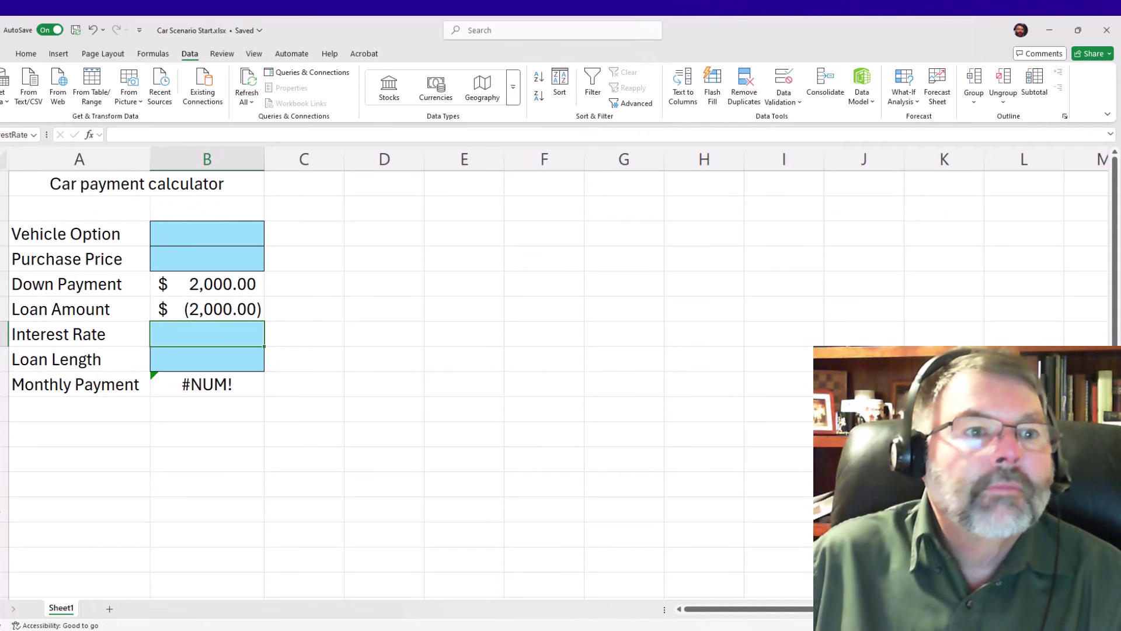
left_click(179, 359)
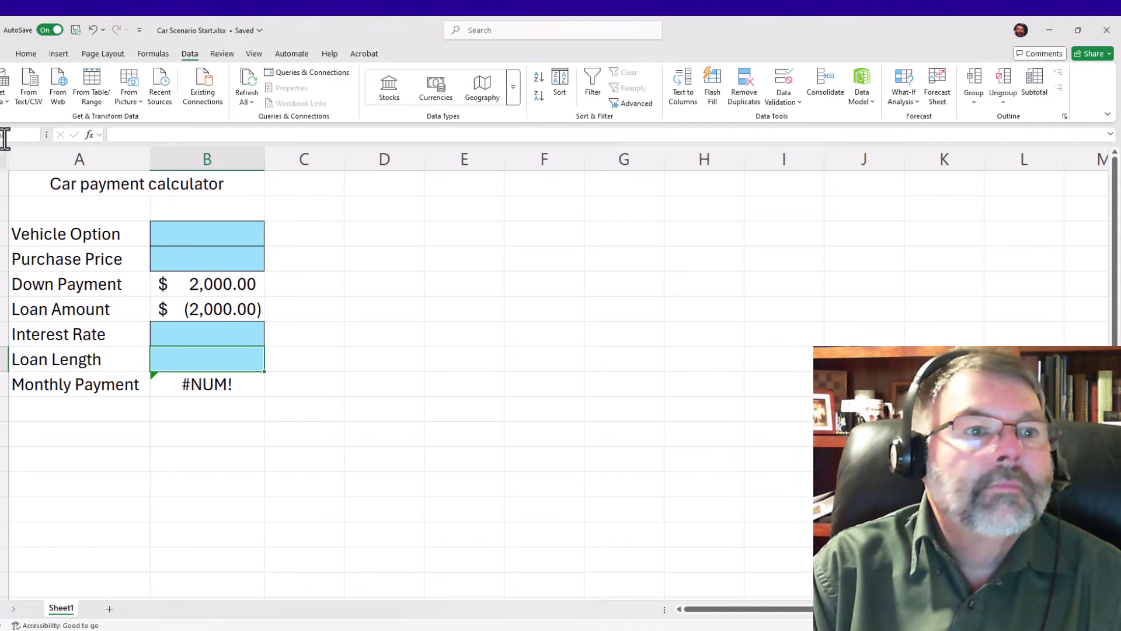
key("Return")
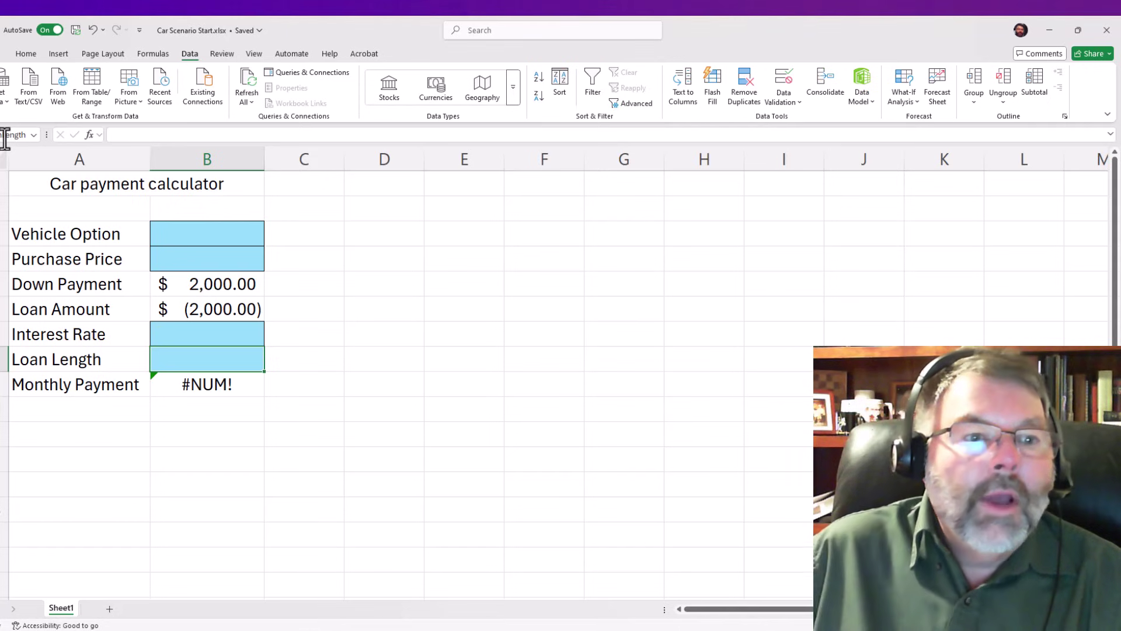
Step: Give the Monthly Payment result cell B9 a defined name for its payment value
left_click(182, 377)
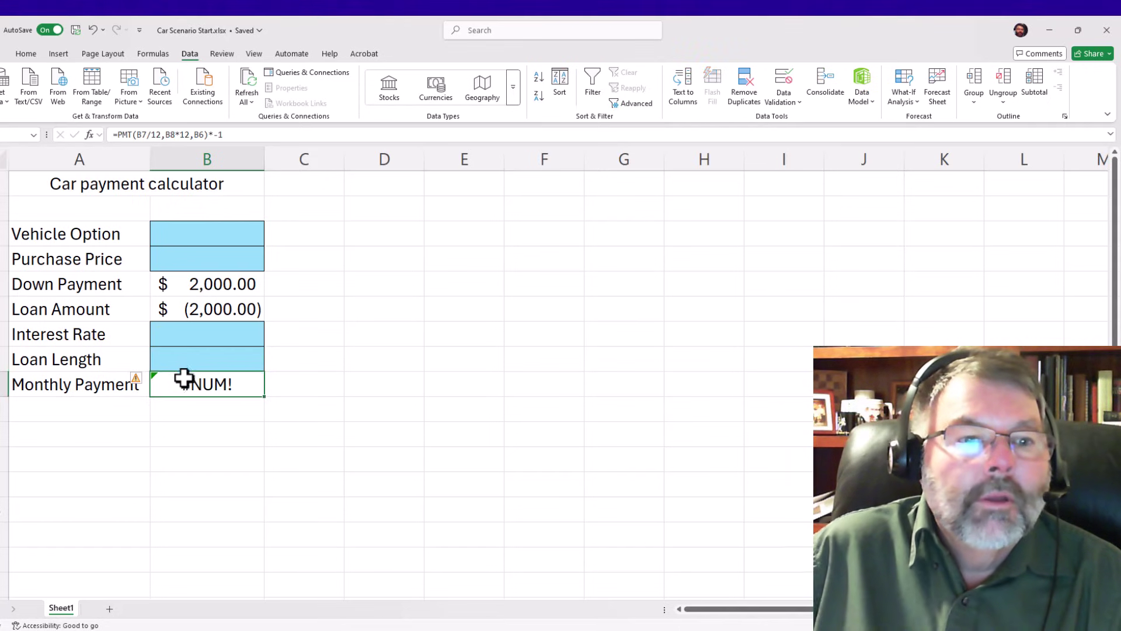
double_click(185, 384)
key("Escape")
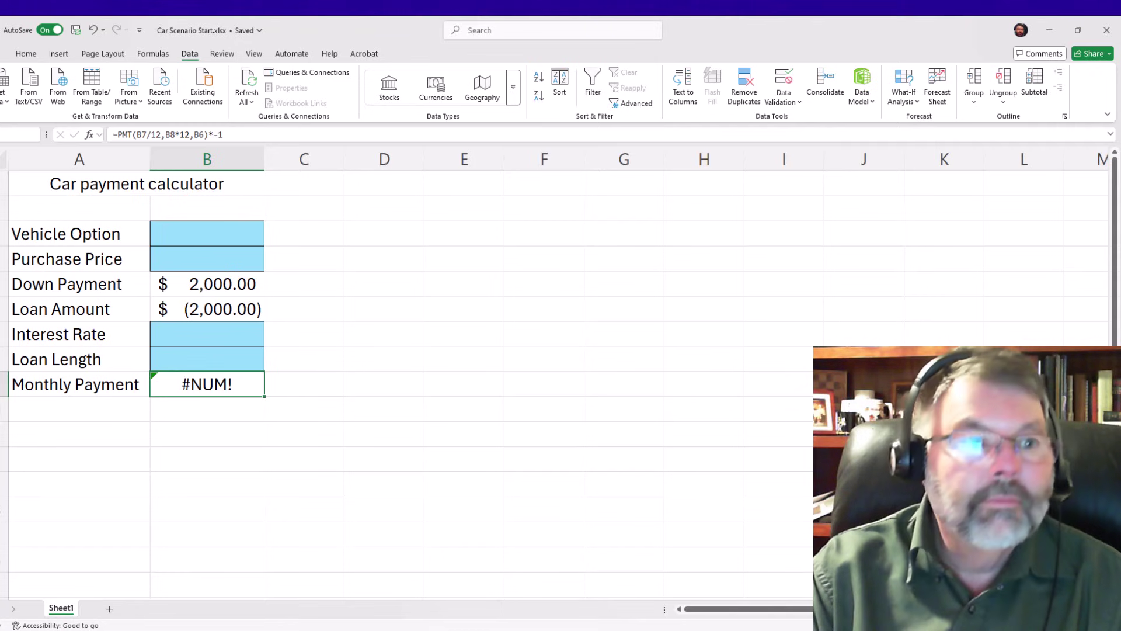
type("ment")
key("Return")
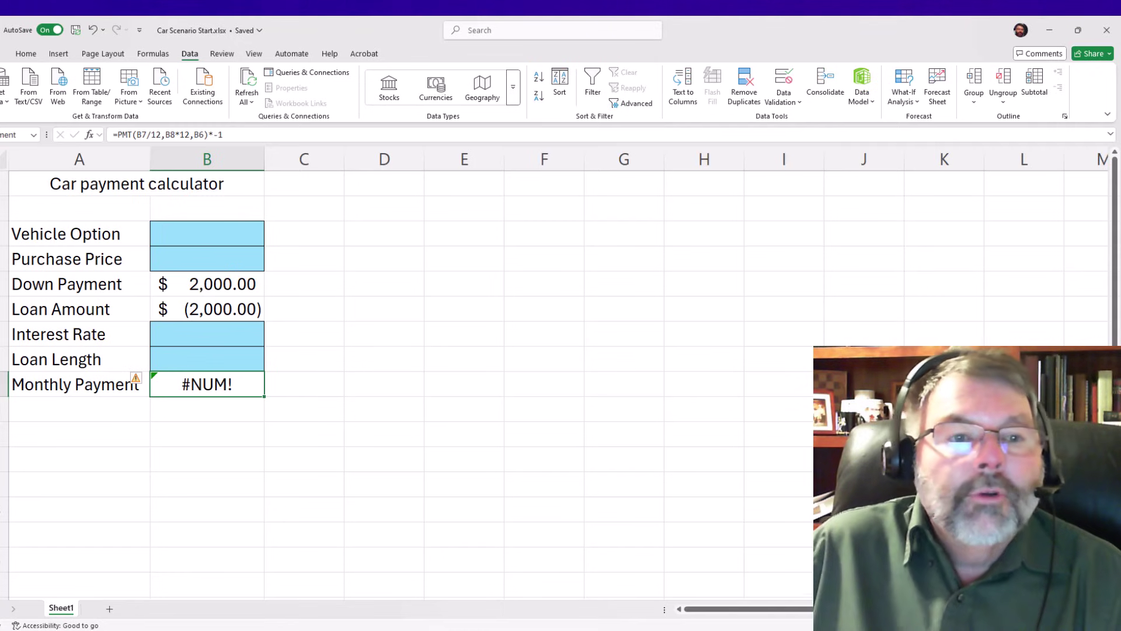
Step: Start a new scenario in Scenario Manager and name it Honda Civic
left_click(368, 231)
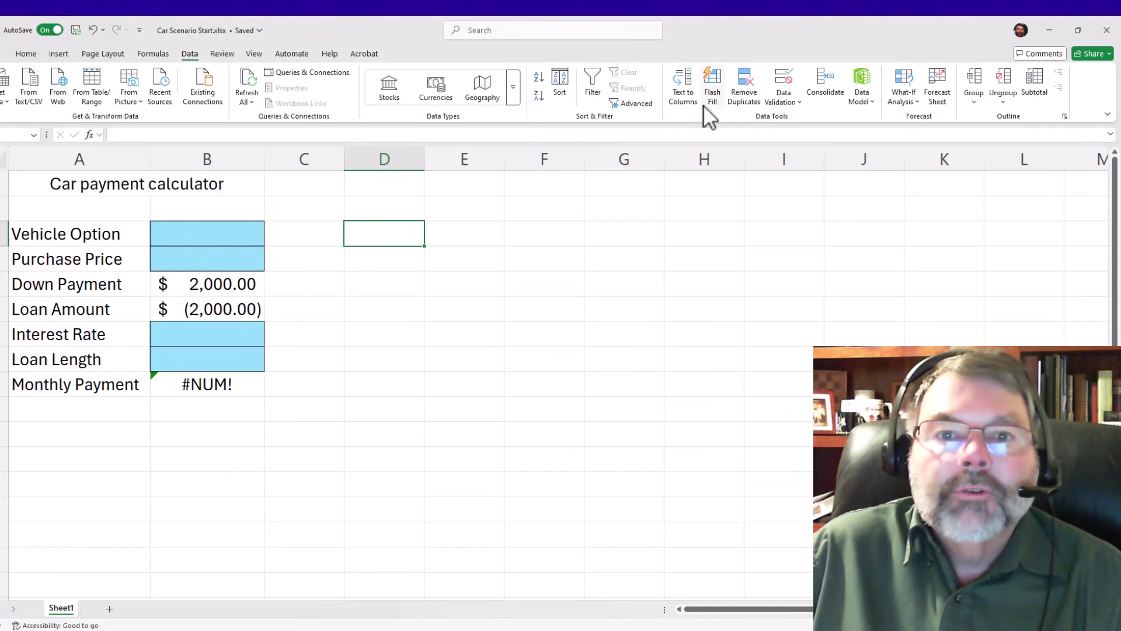
left_click(904, 94)
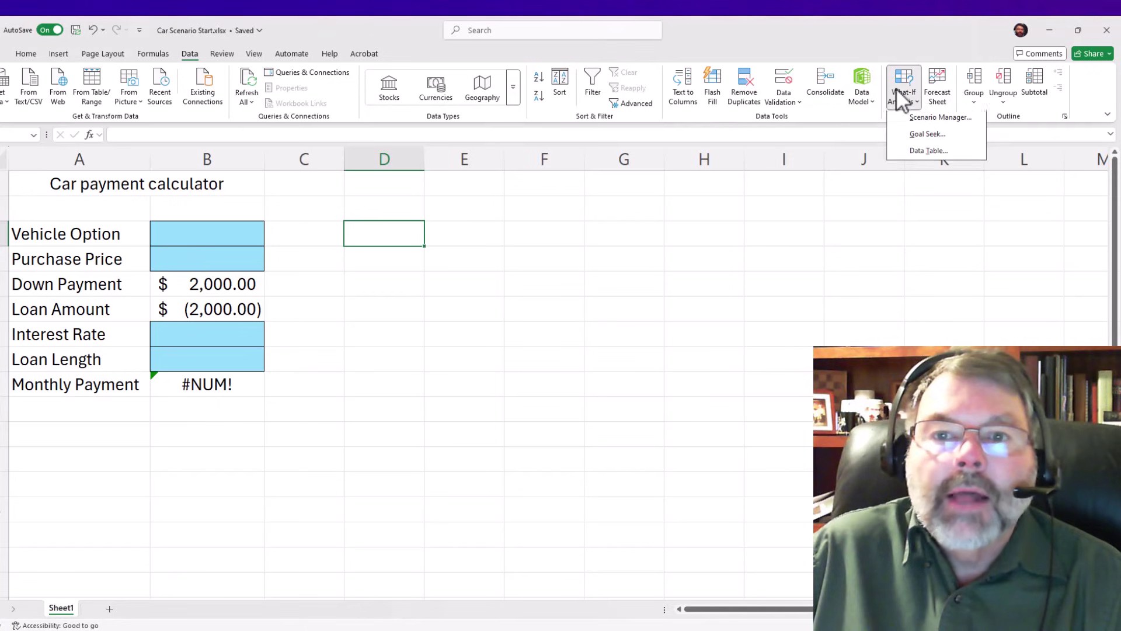
left_click(906, 118)
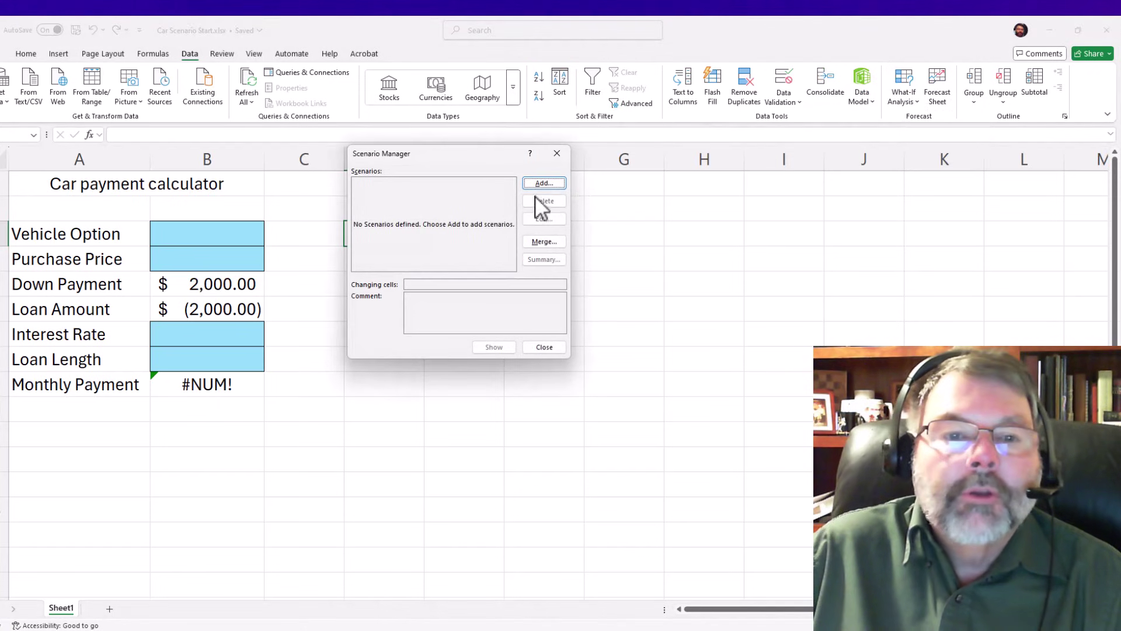
left_click(542, 182)
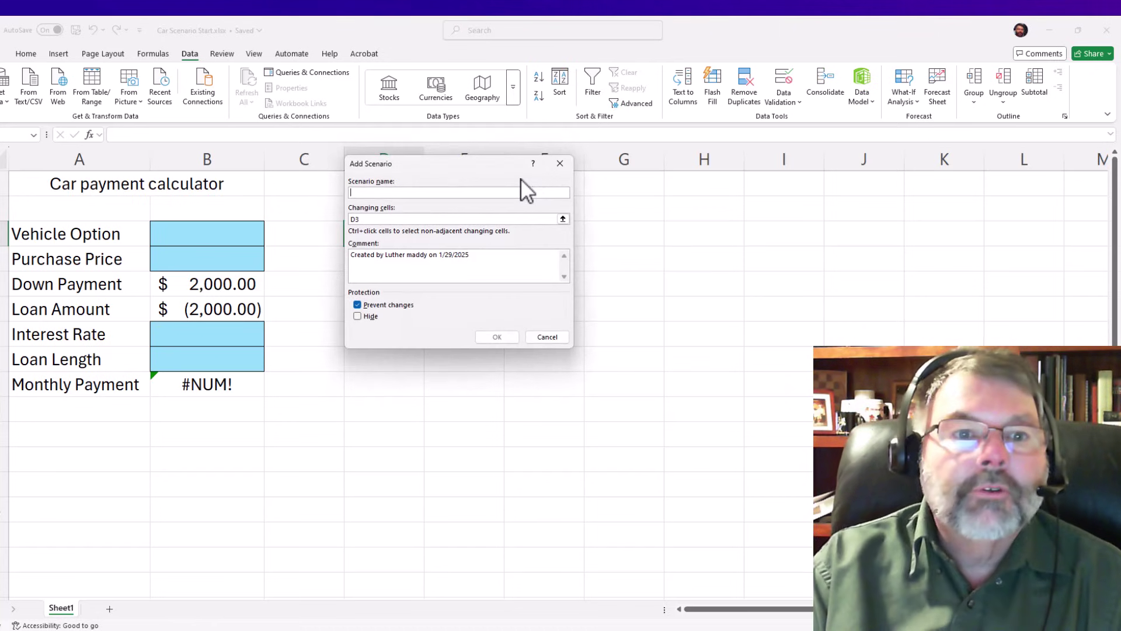
type("Honda C")
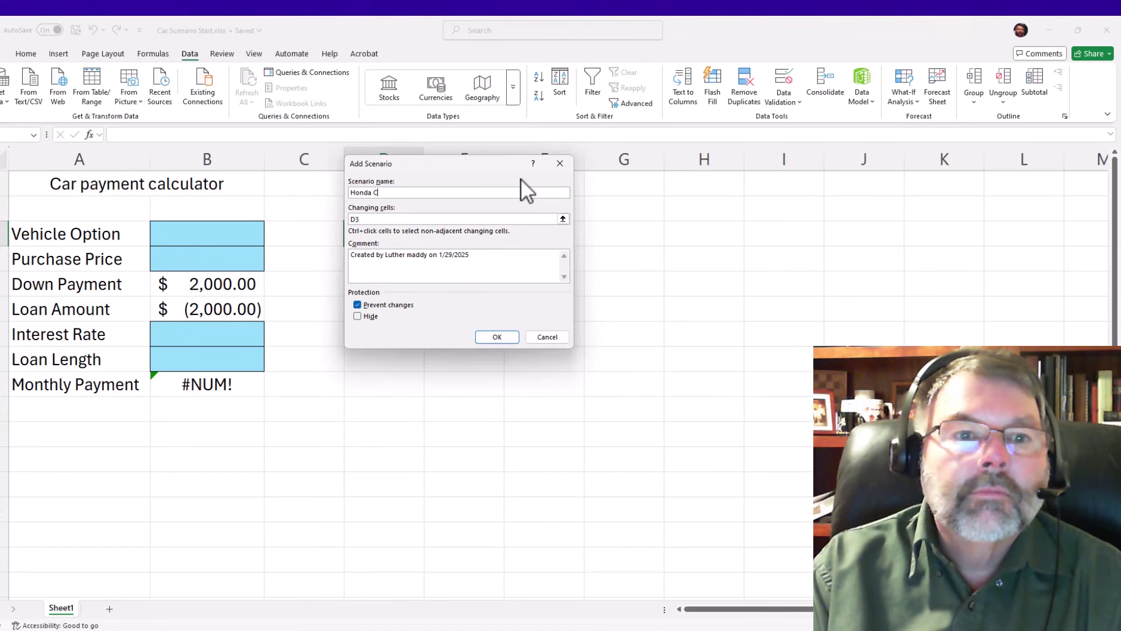
type("ivt")
key("BackSpace")
type("c")
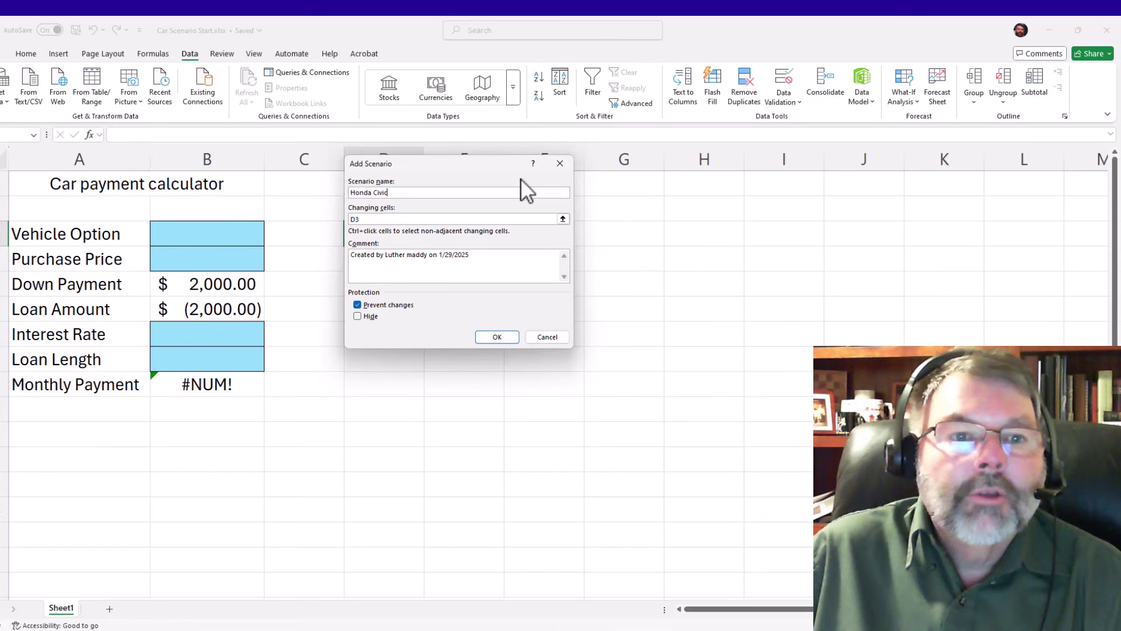
Step: Set the Honda Civic scenario's changing cells to B3, B4, B7 and B8 and accept the definition
left_click(387, 219)
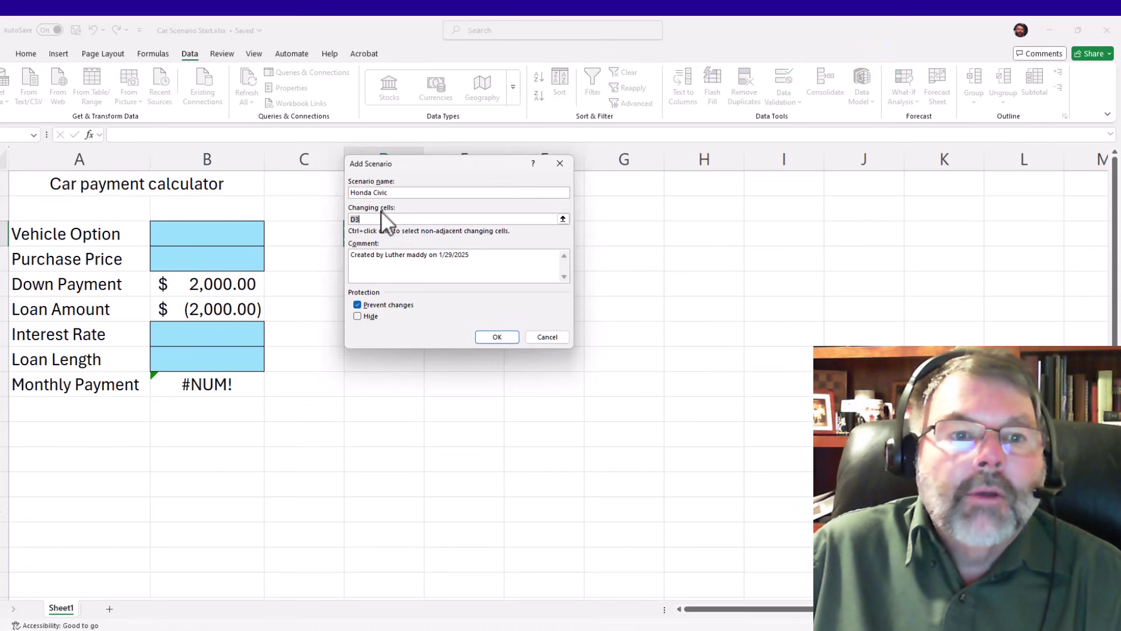
left_click(236, 235)
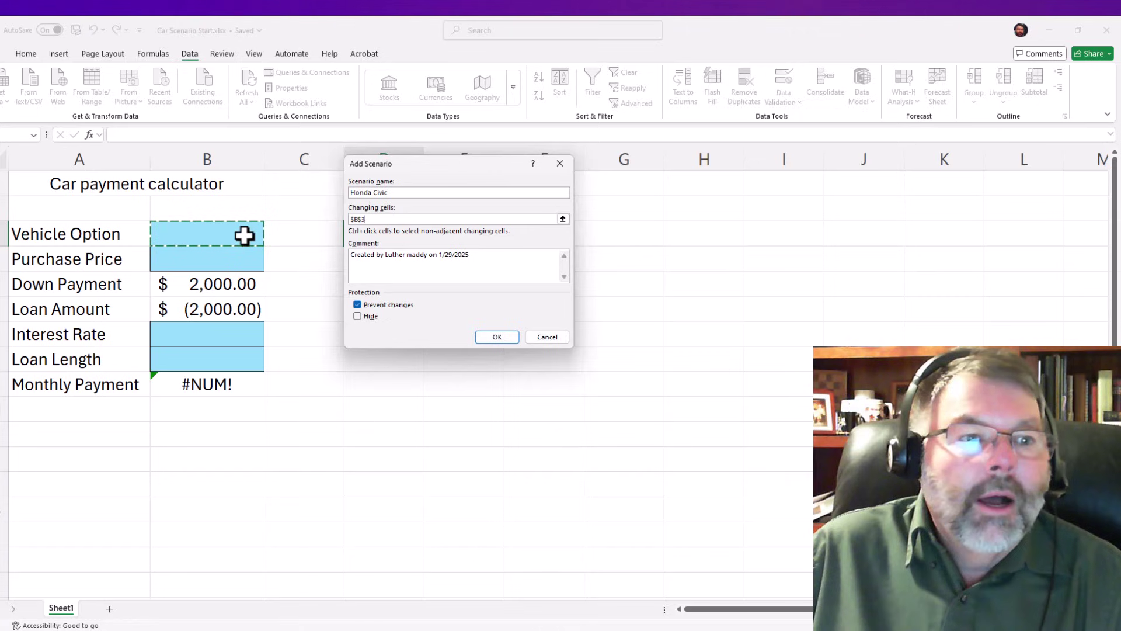
left_click(225, 258, "ctrl")
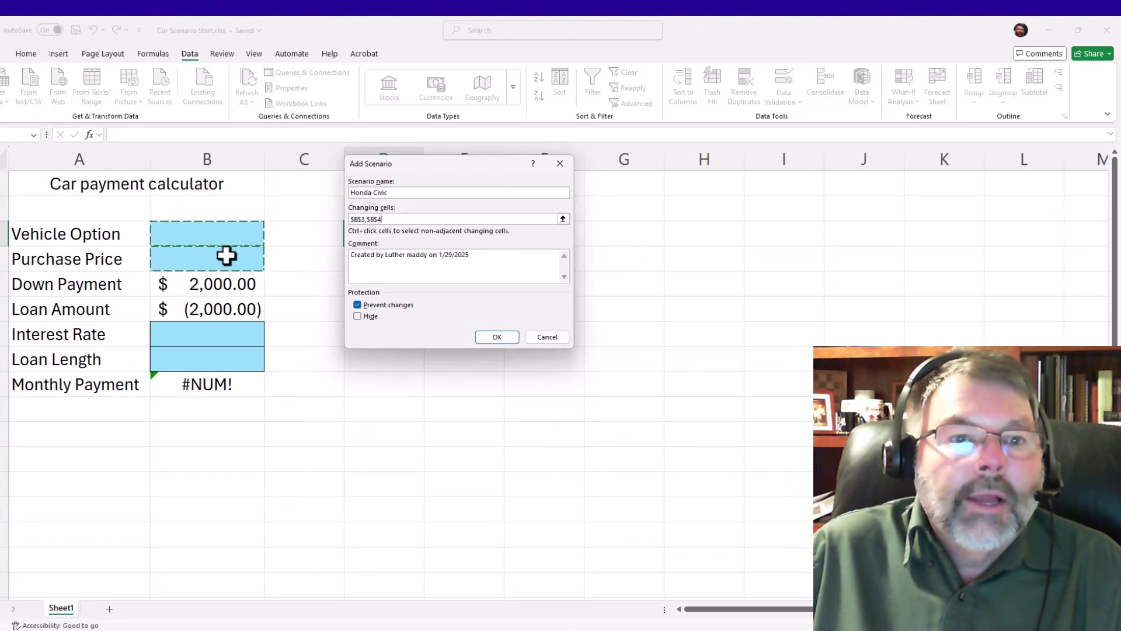
left_click(212, 326, "ctrl")
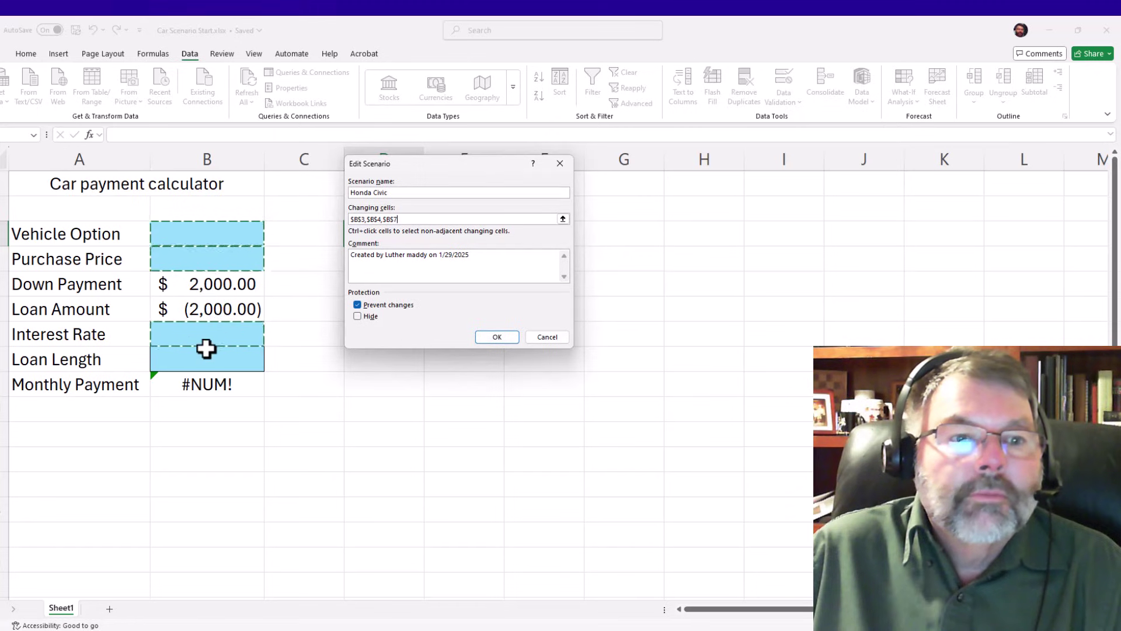
left_click(208, 350, "ctrl")
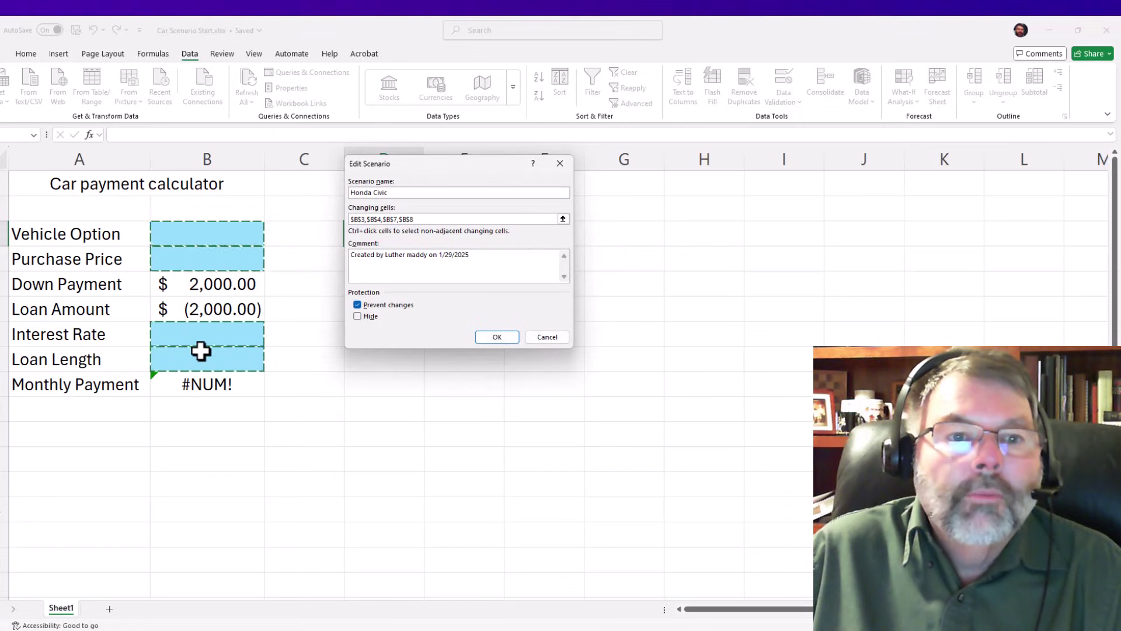
left_click(490, 338)
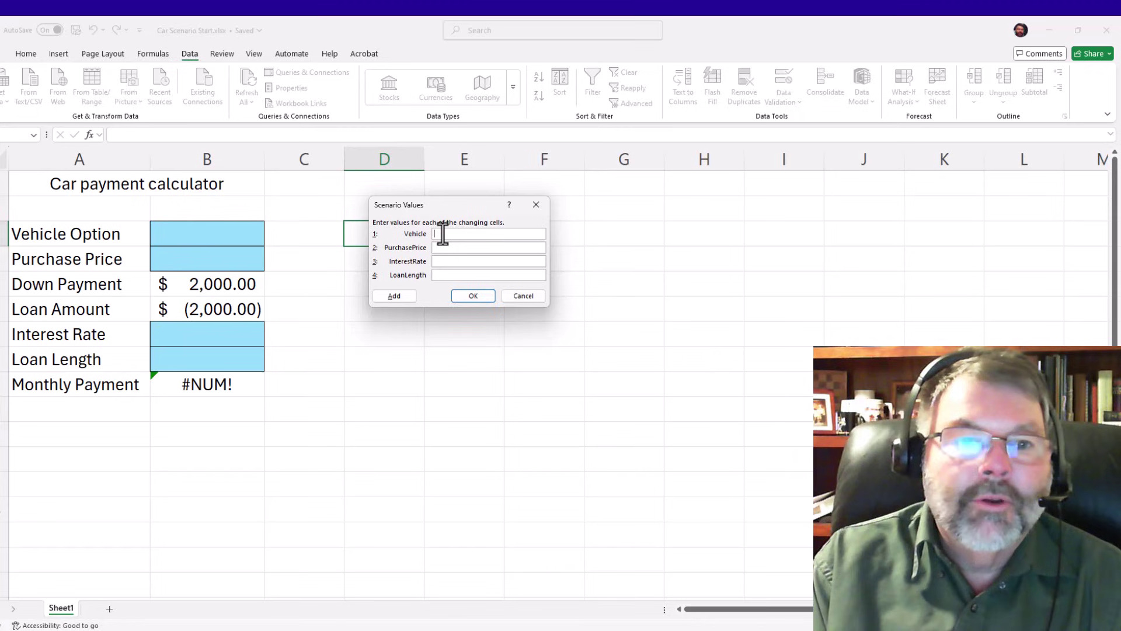
Step: Store the scenario values Vehicle Honda Civic, PurchasePrice 23456, InterestRate .08 and LoanLength 7
type("onda")
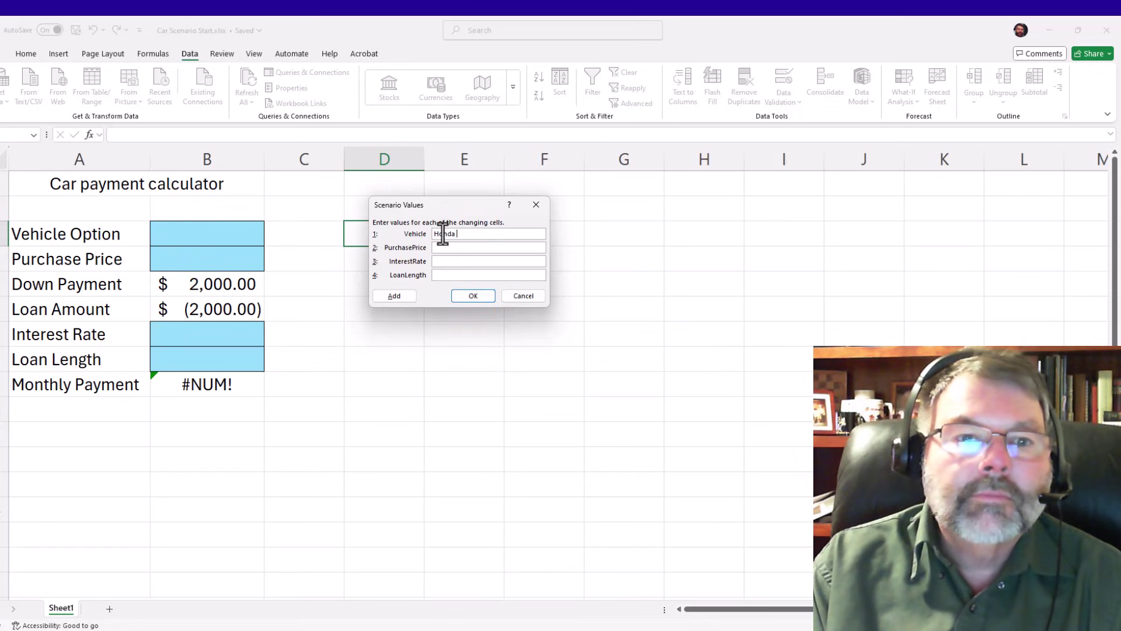
type(" Civic")
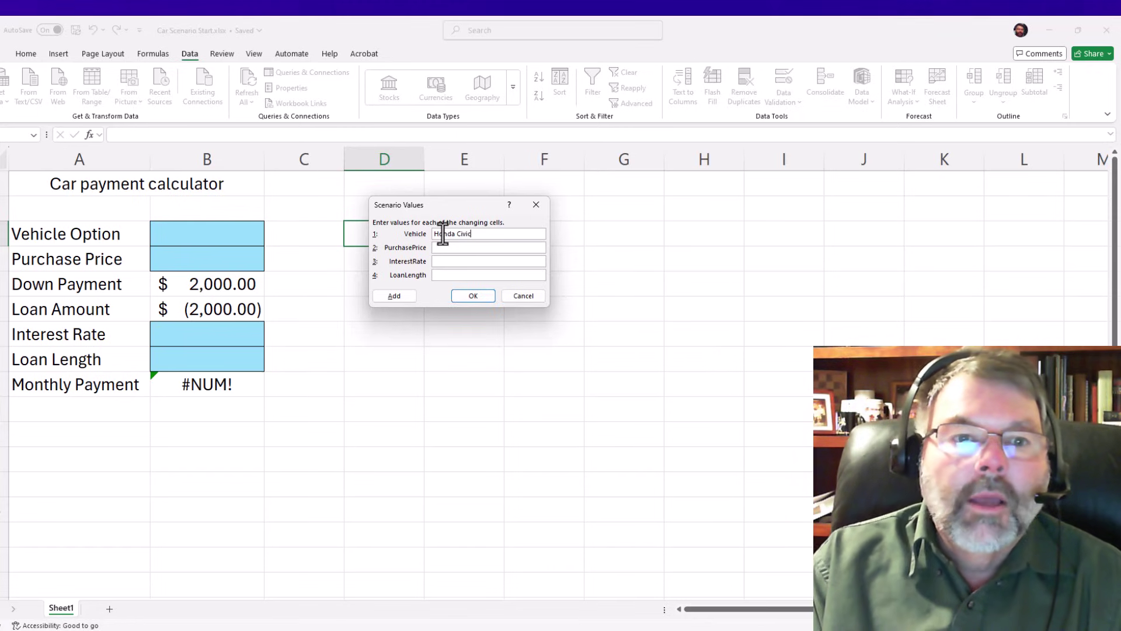
key("Tab")
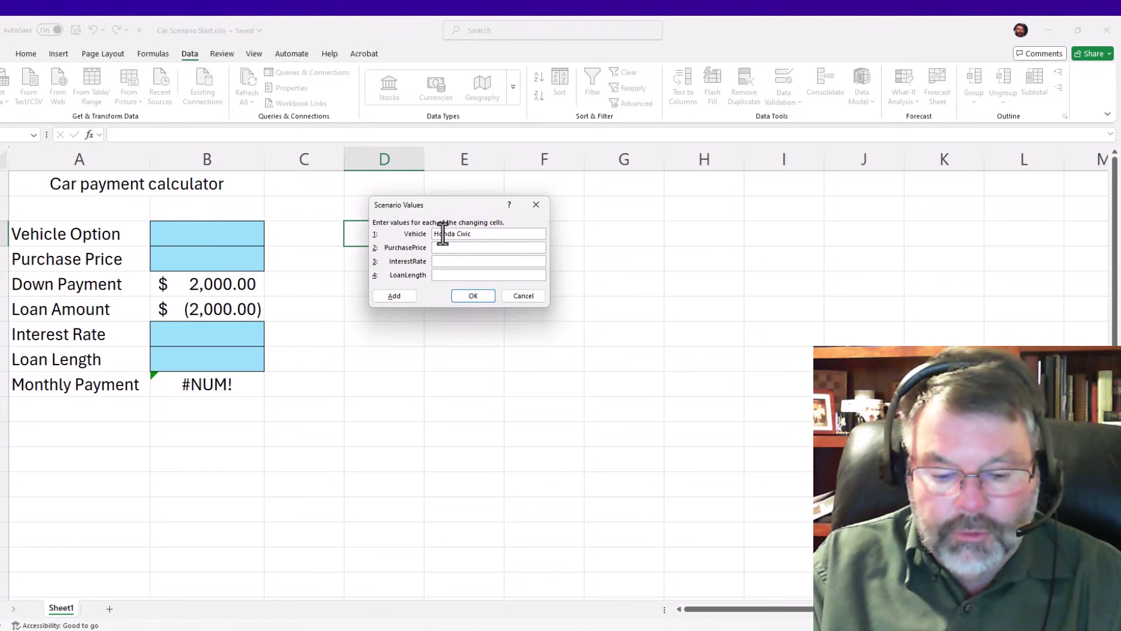
type("23456")
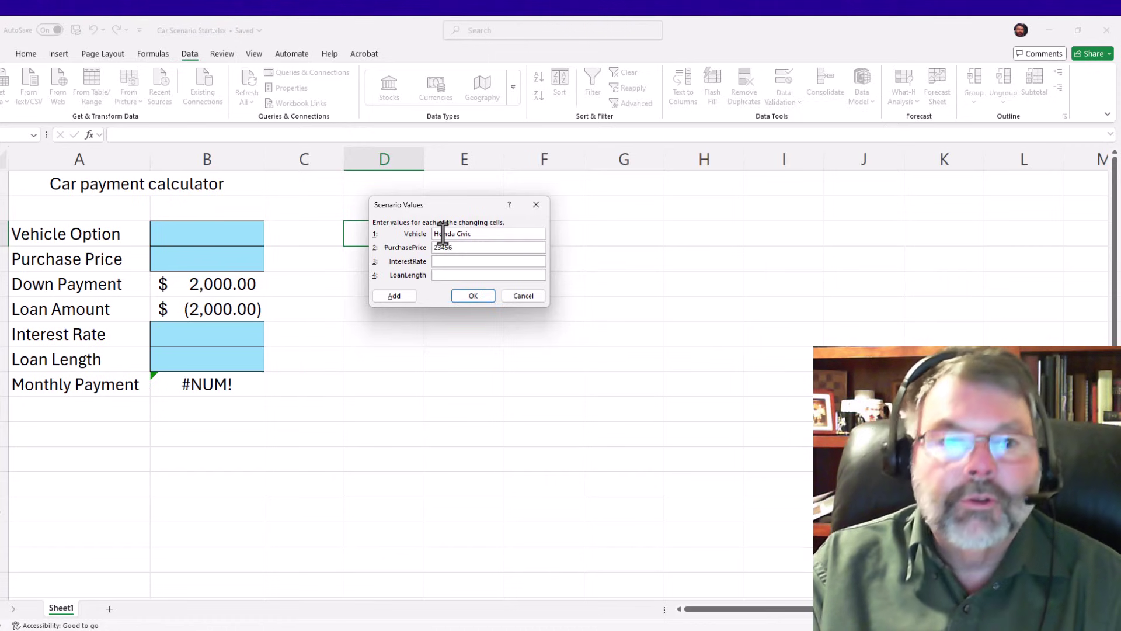
key("Tab")
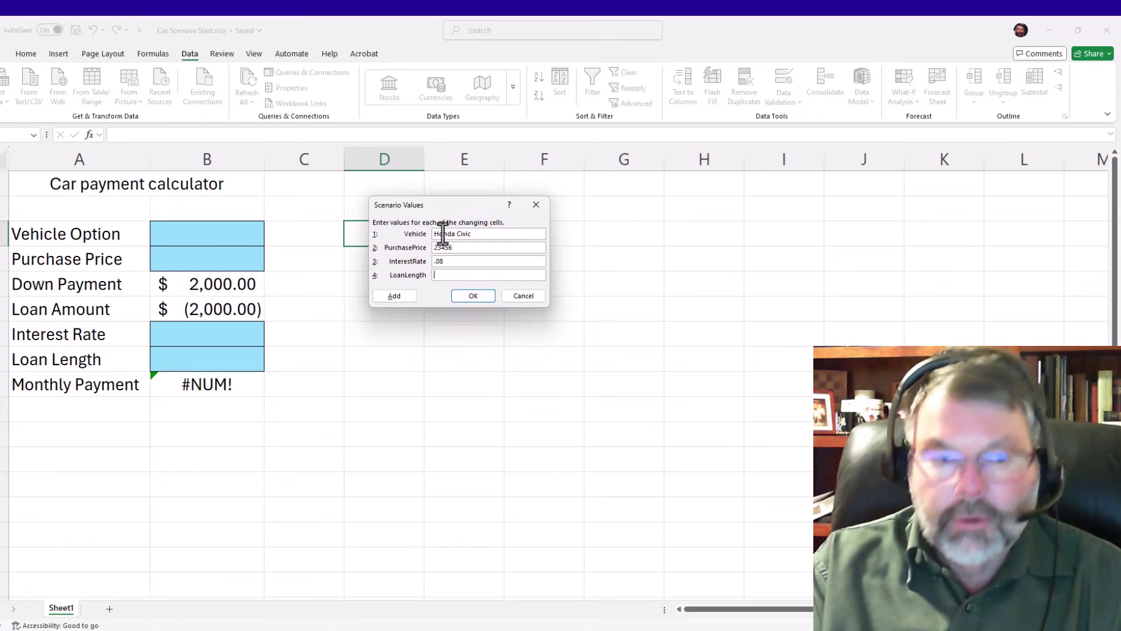
type("7")
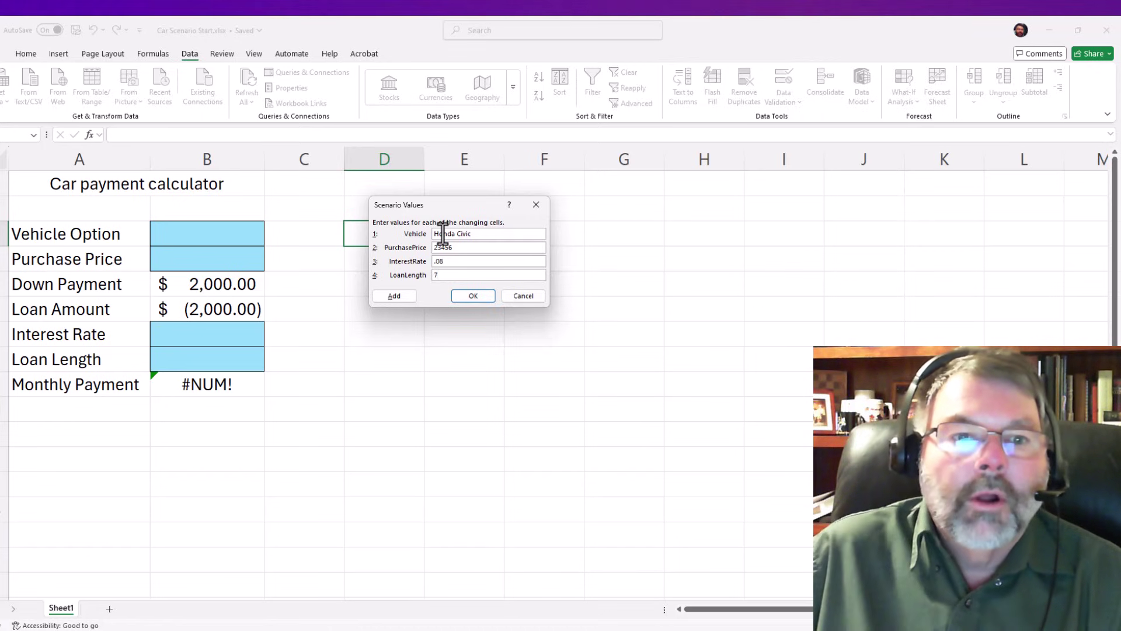
left_click(470, 296)
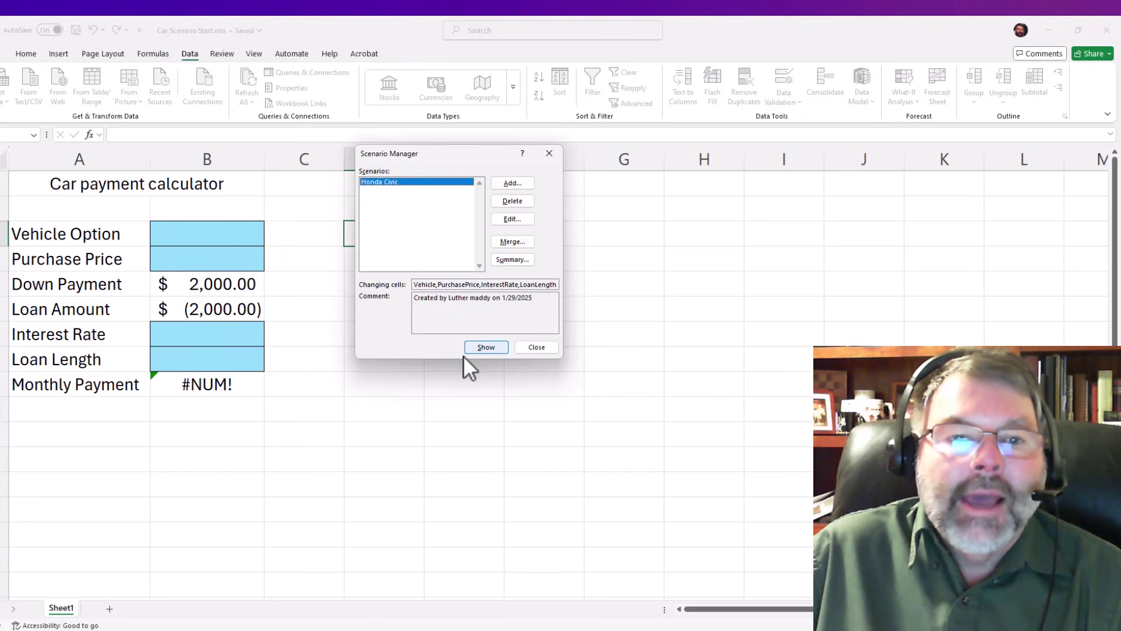
Step: Add a second scenario named Toyota Corolla, keeping B3, B4, B7 and B8 as its changing cells
left_click(511, 184)
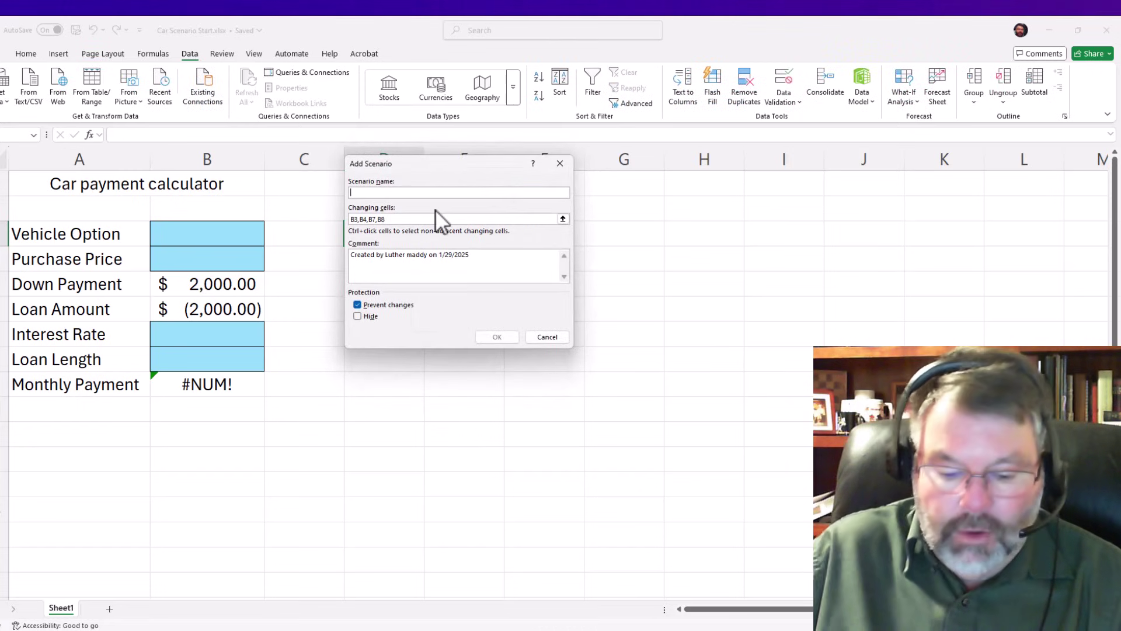
type("Toy")
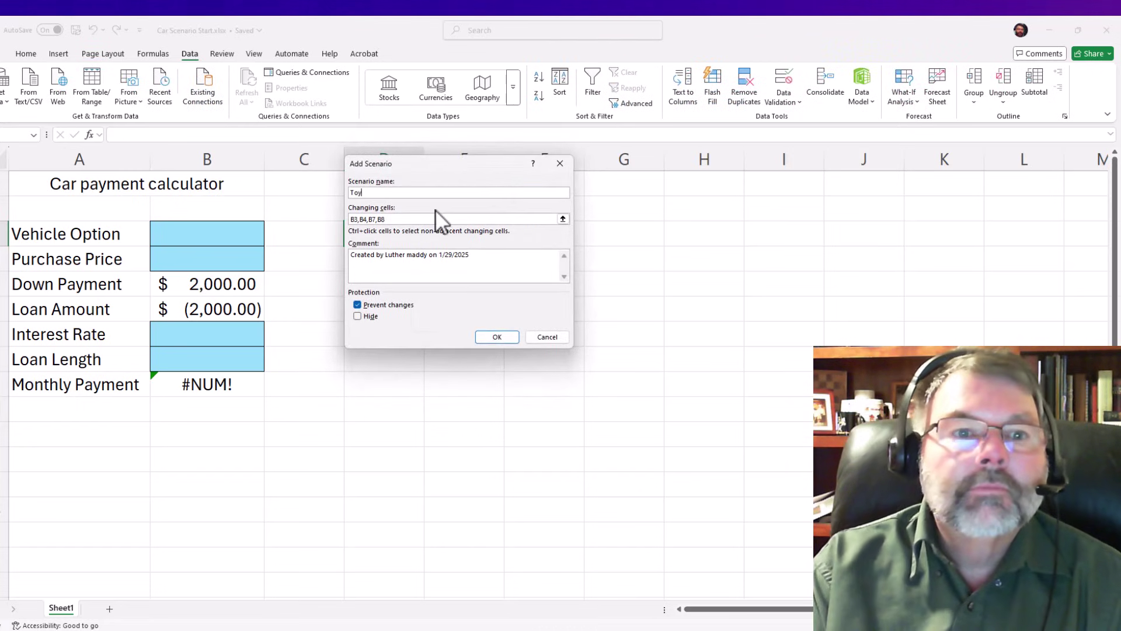
type("ota Corolla")
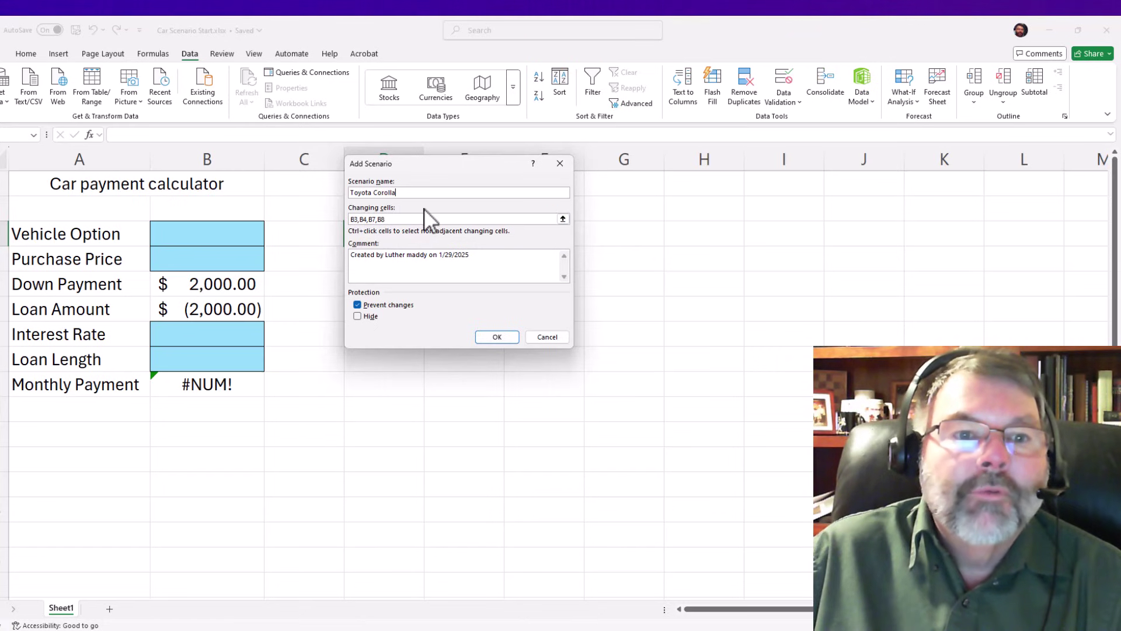
left_click(501, 336)
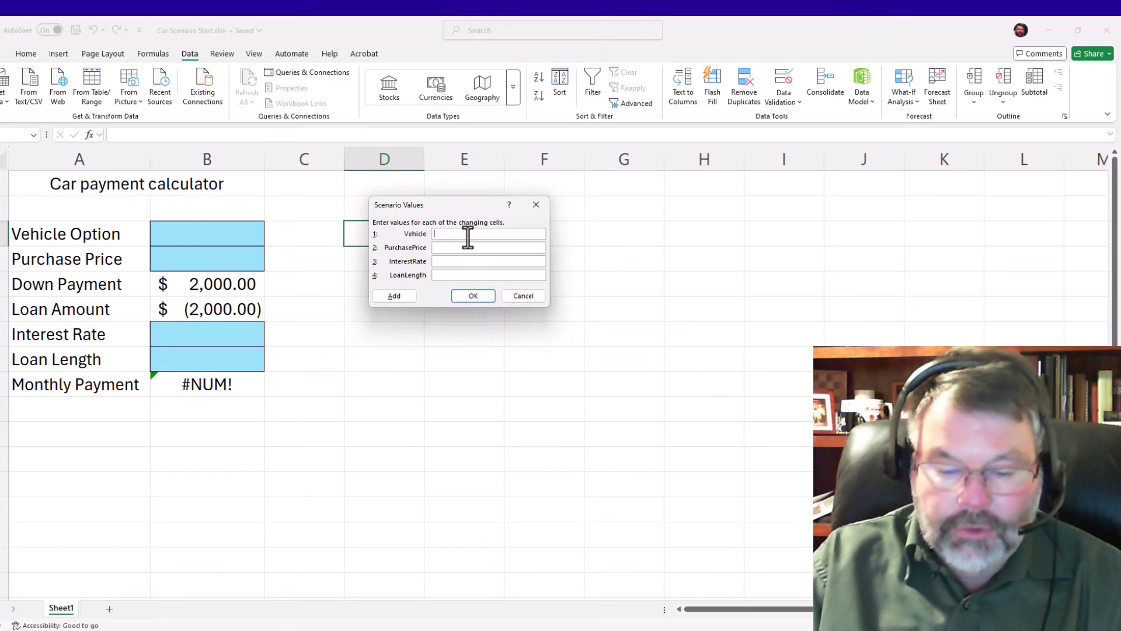
Step: Store the scenario values Vehicle Toyota Corolla, PurchasePrice 19876, InterestRate .09 and LoanLength 5
type("Toy")
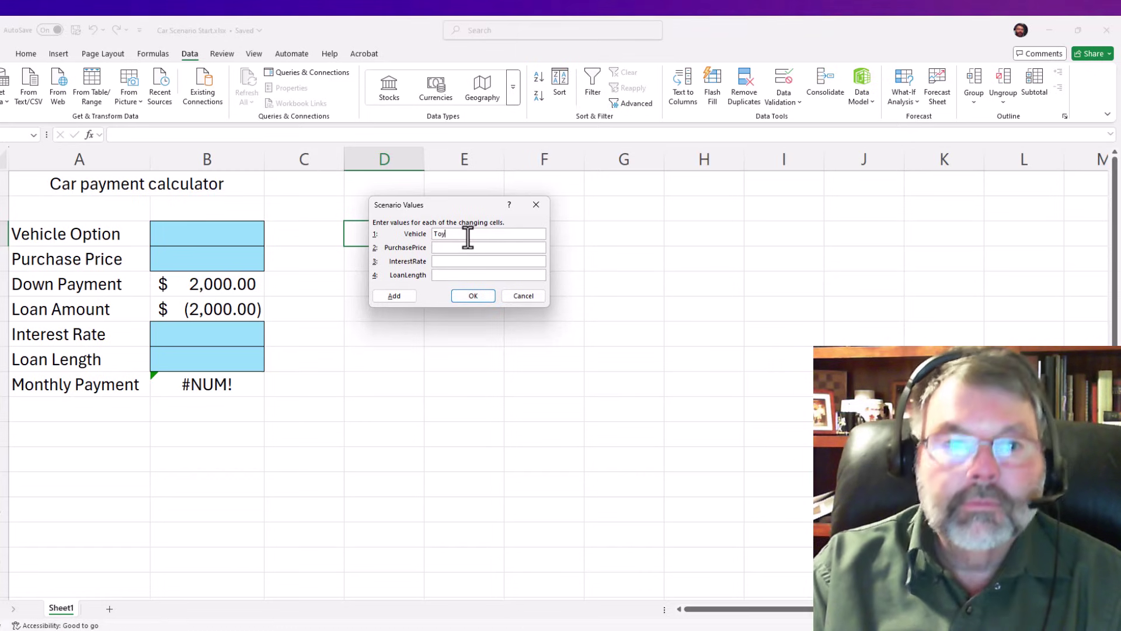
type("ot")
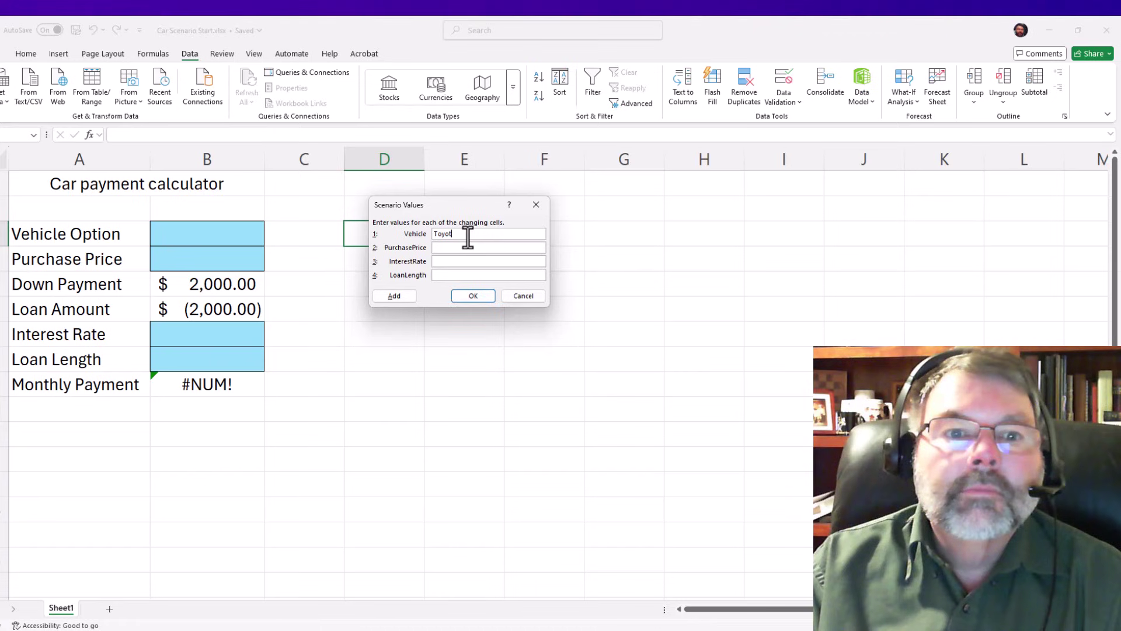
type("a Coroll")
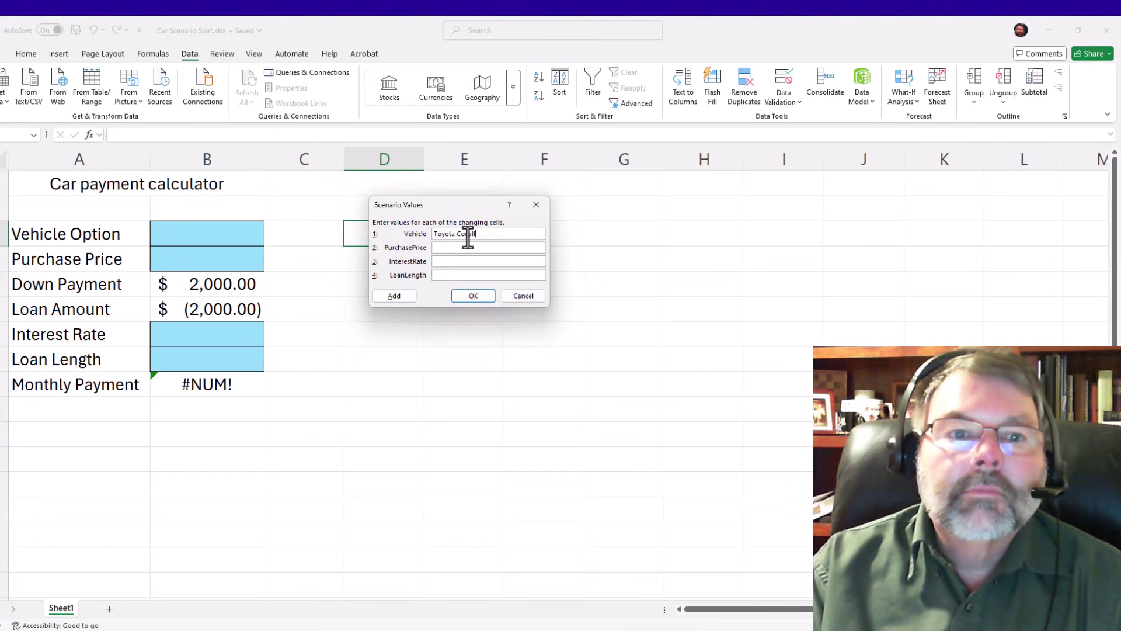
type("1")
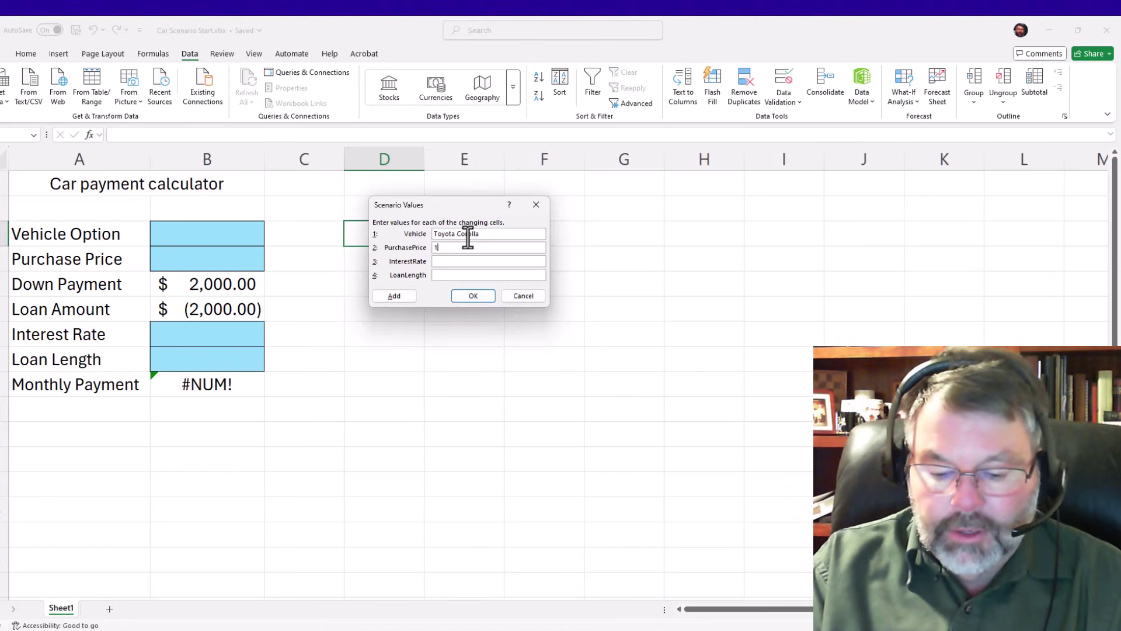
type("9876")
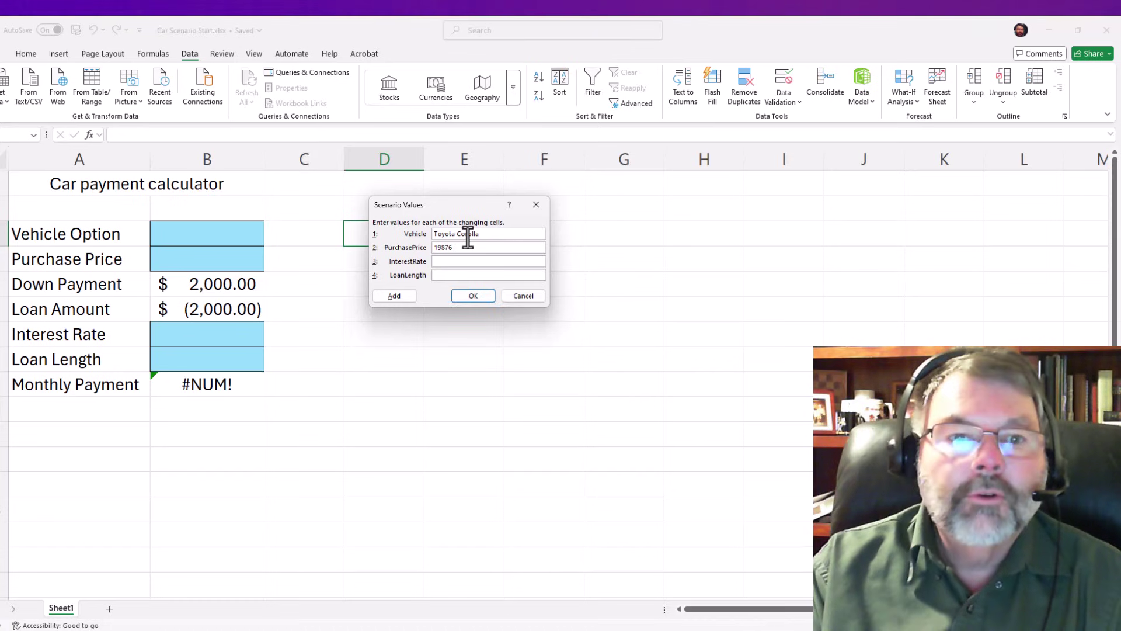
key("Tab")
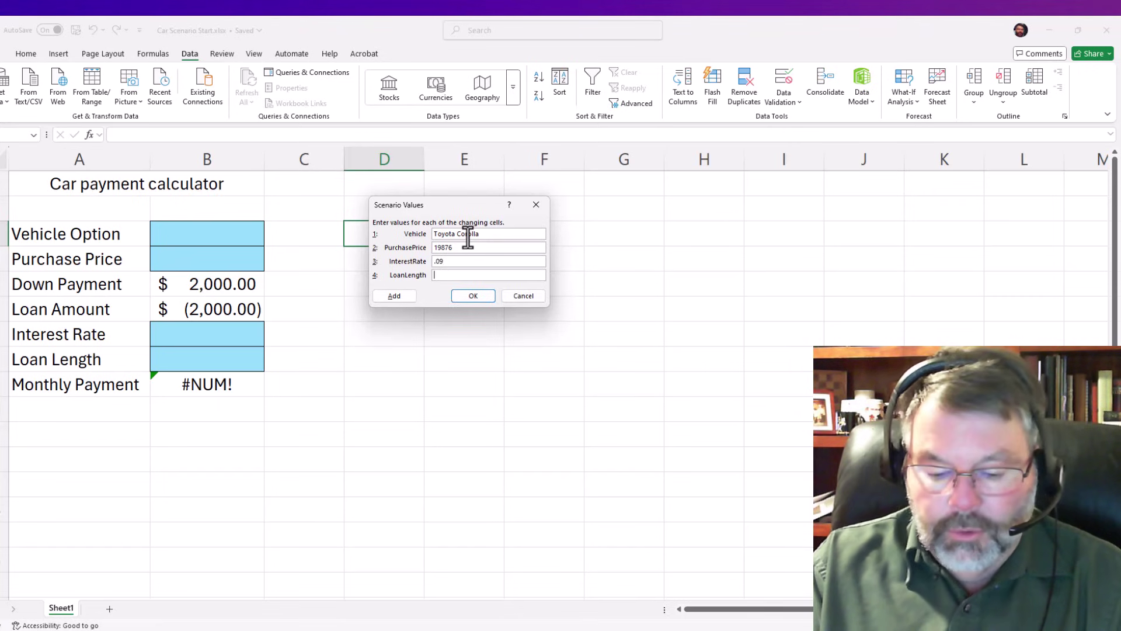
type("5")
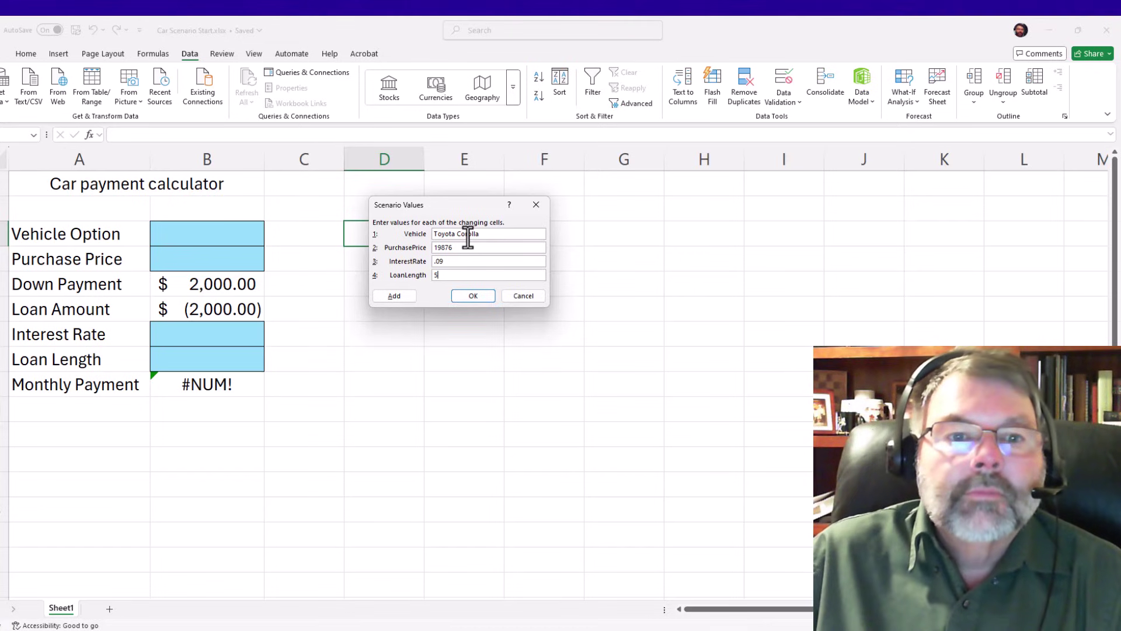
left_click(460, 296)
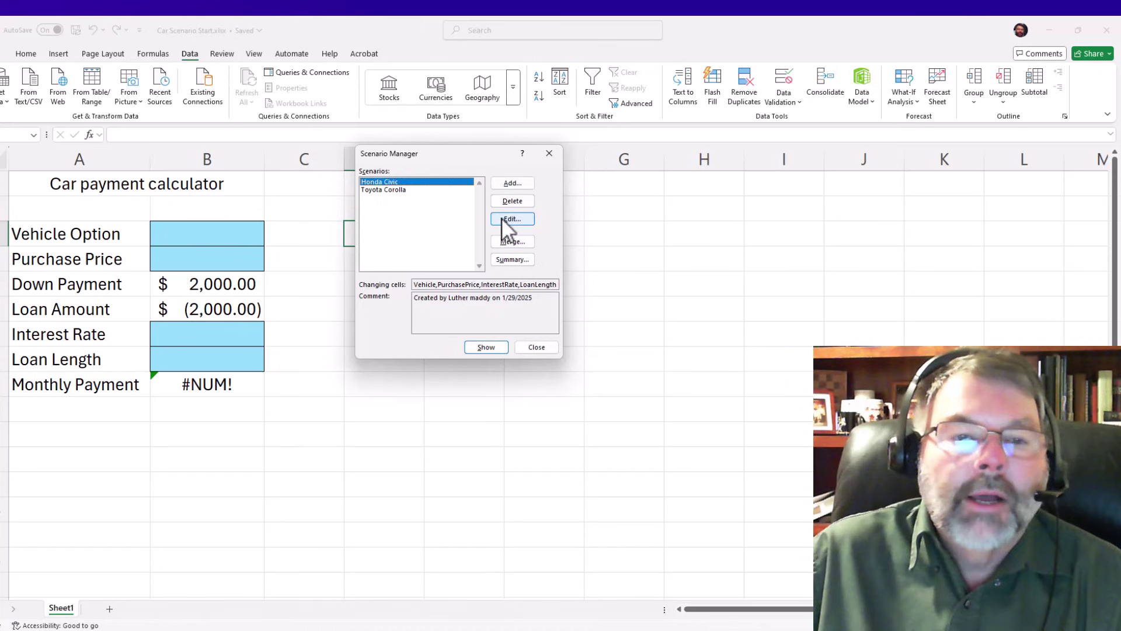
Step: Add a third scenario named Kia Forte, keeping B3, B4, B7 and B8 as its changing cells
left_click(519, 181)
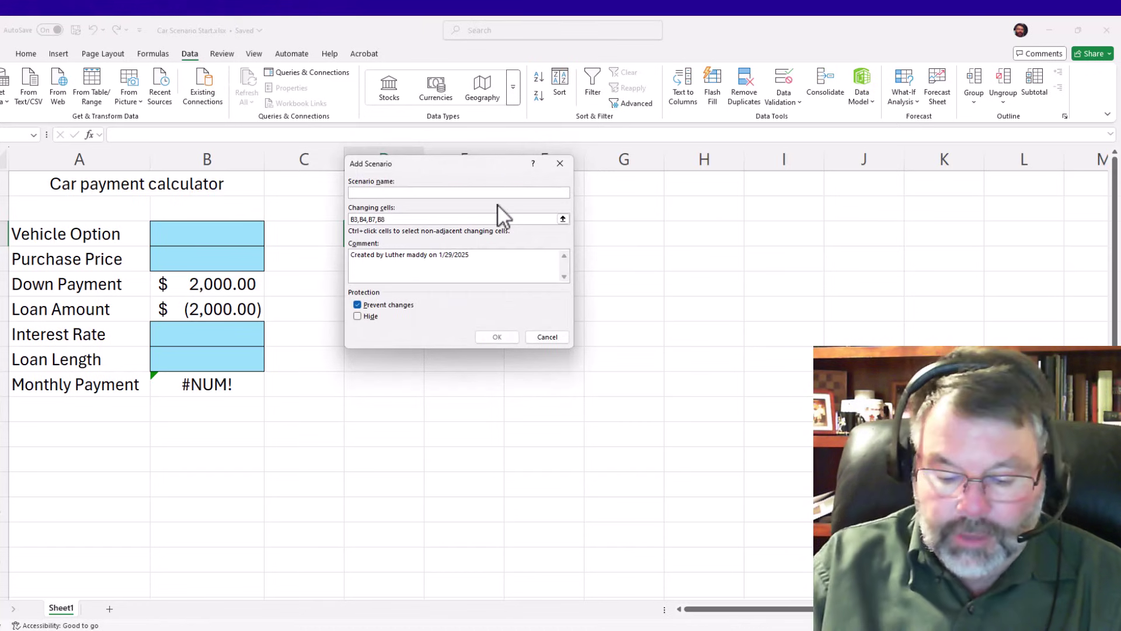
type("Ka")
key("BackSpace")
type("ia")
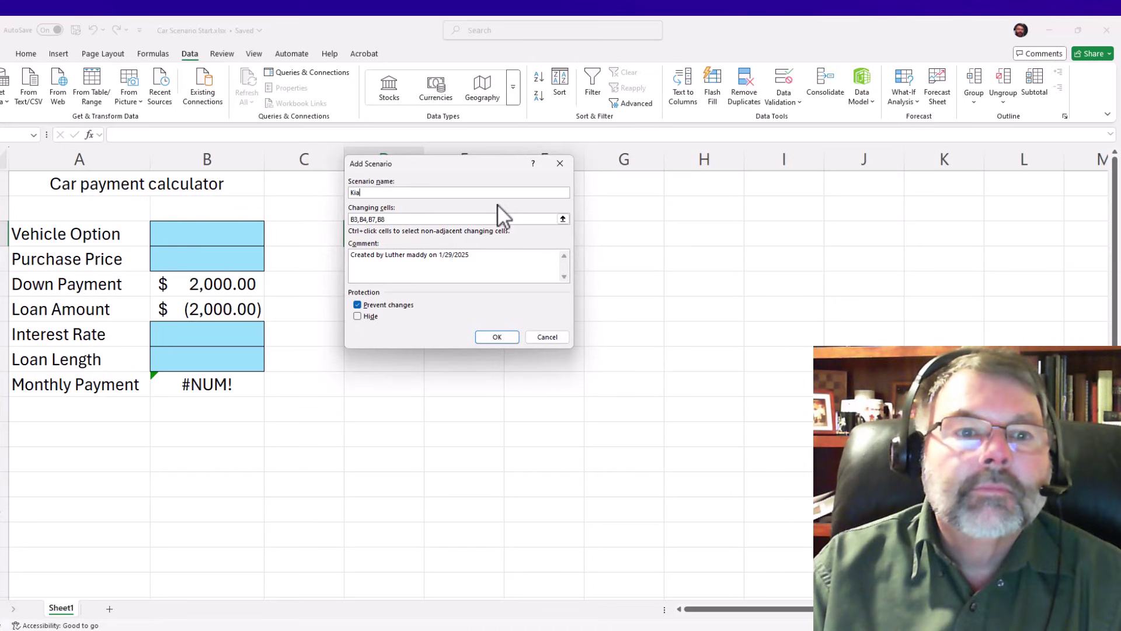
type(" Forte")
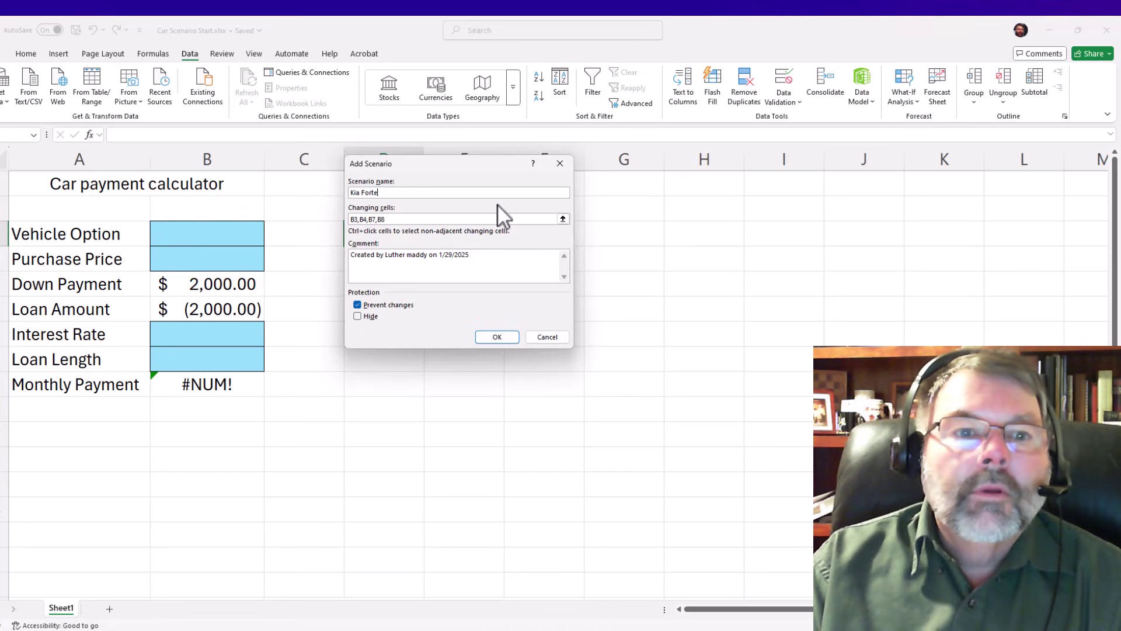
key("Tab")
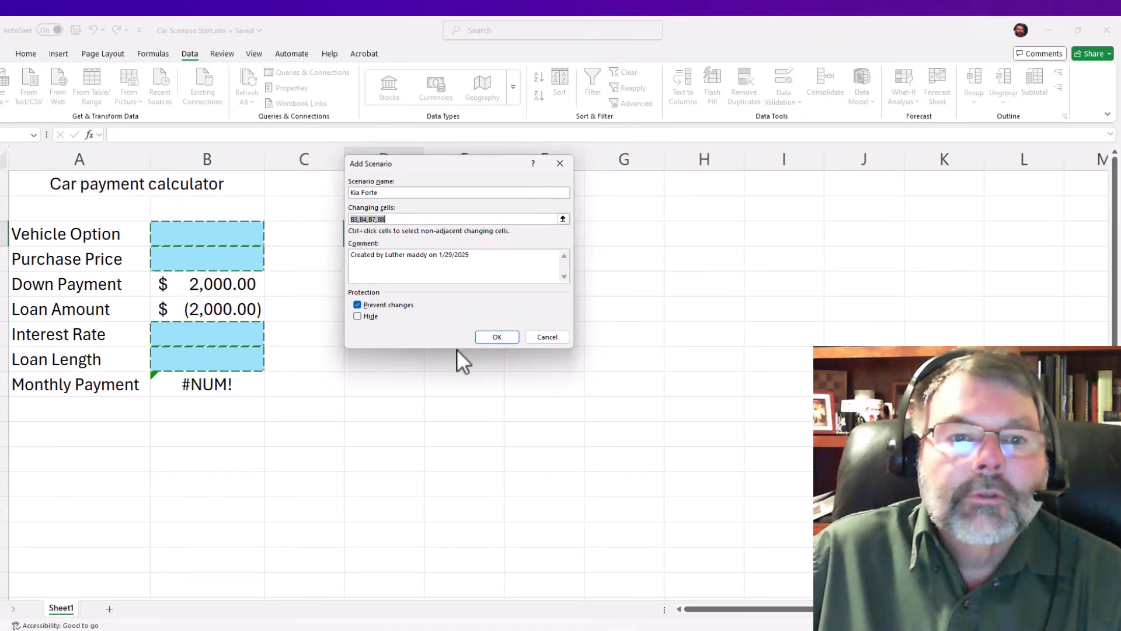
left_click(494, 337)
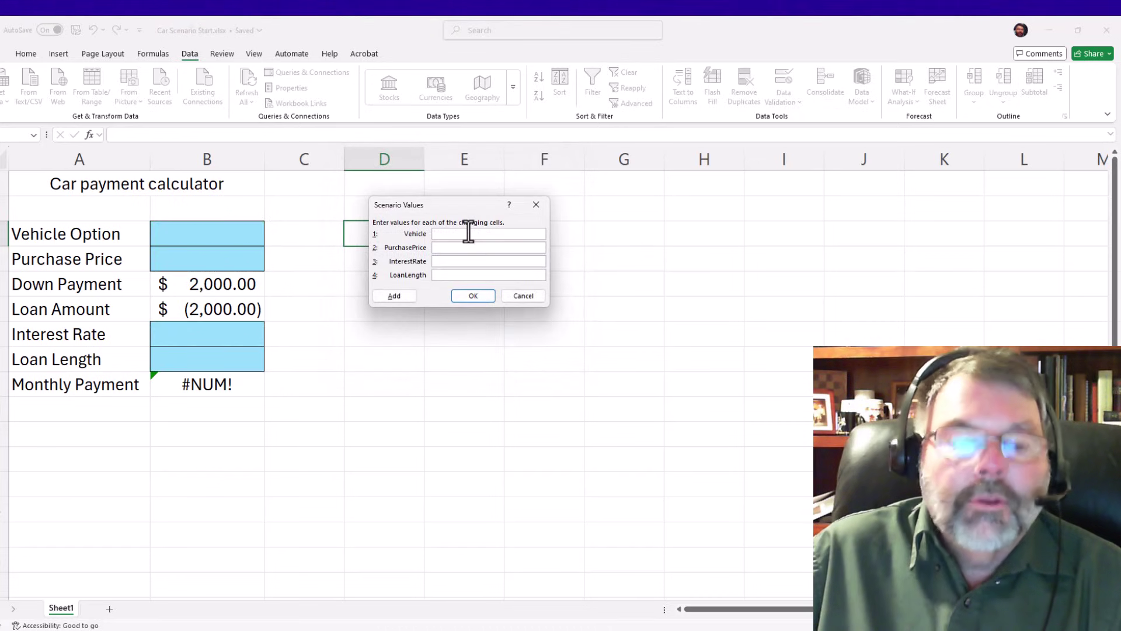
Step: Store the scenario values Vehicle Kia Forte, PurchasePrice 14500, InterestRate .065 and LoanLength 8
type("1")
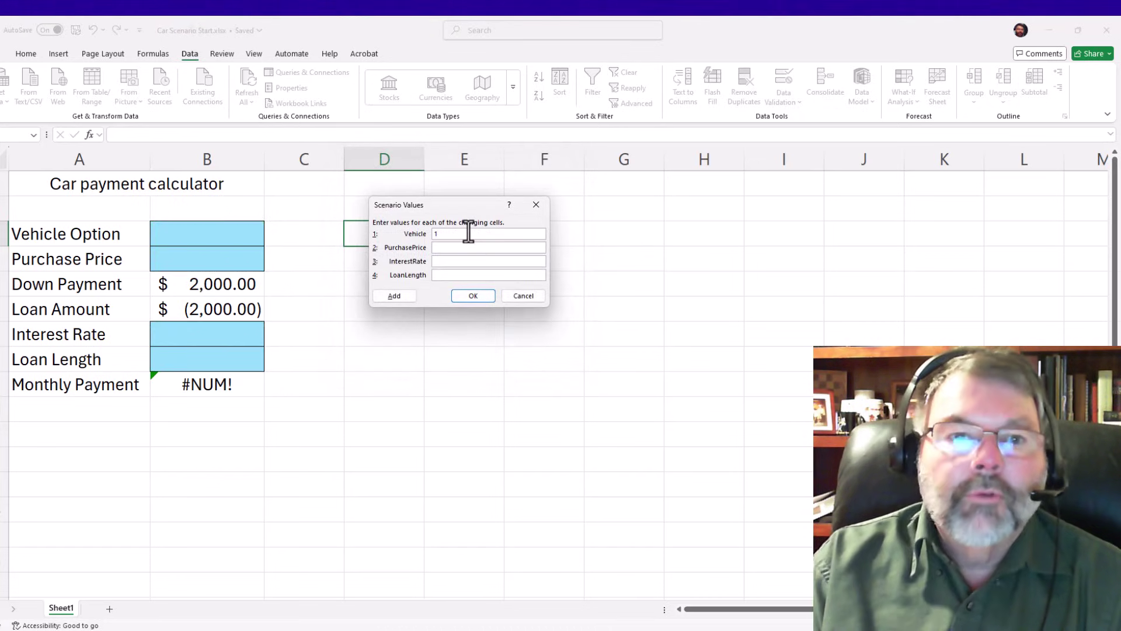
type("45")
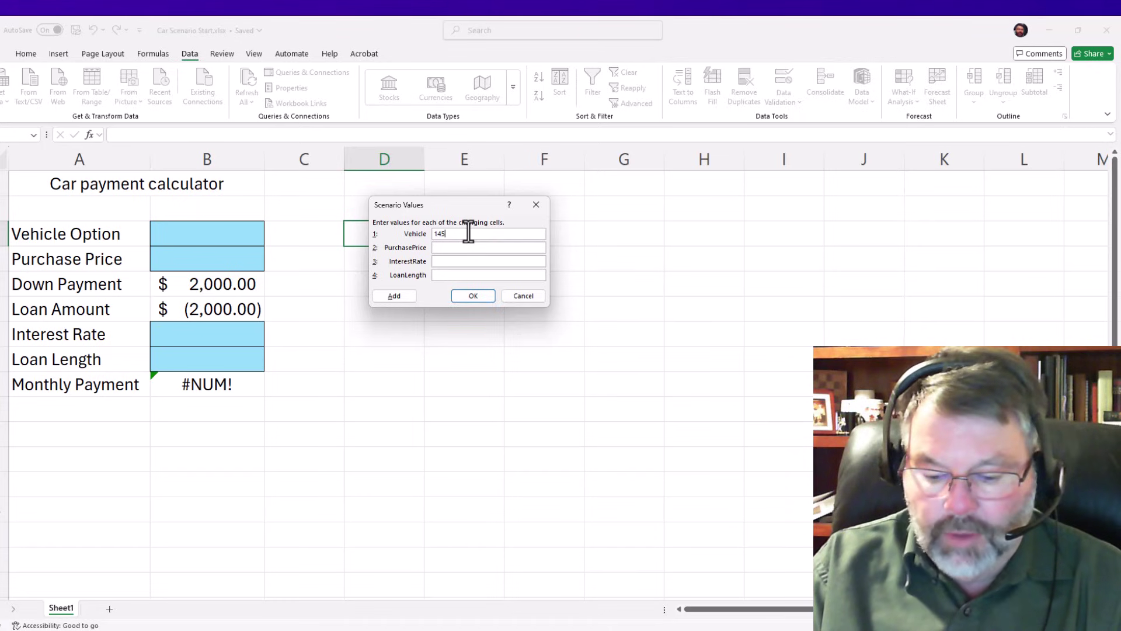
type("00")
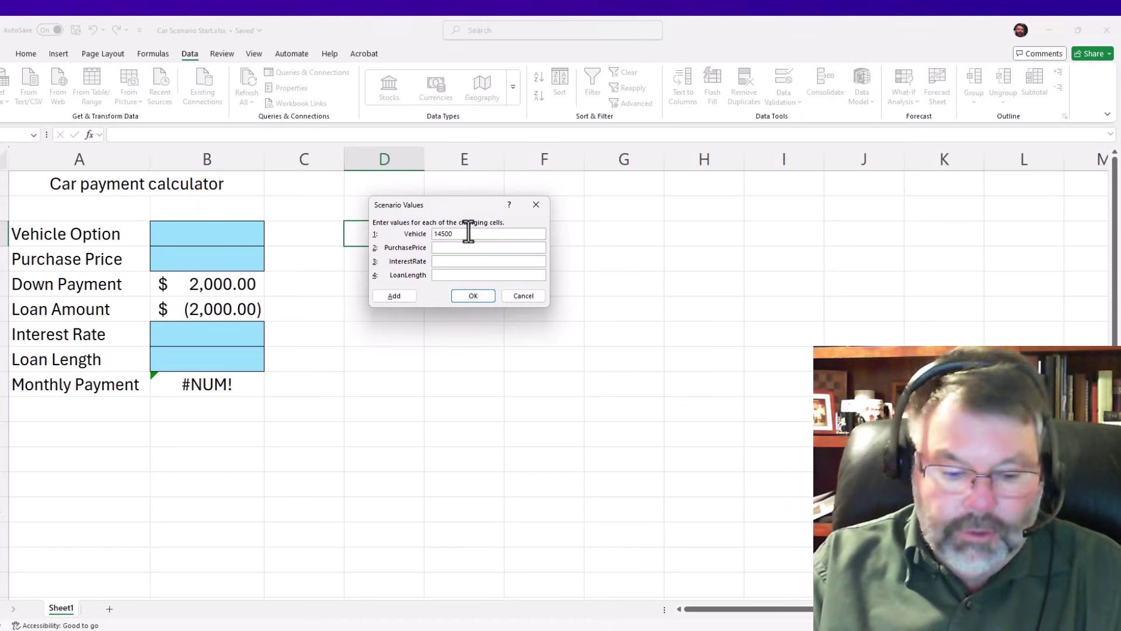
double_click(469, 231)
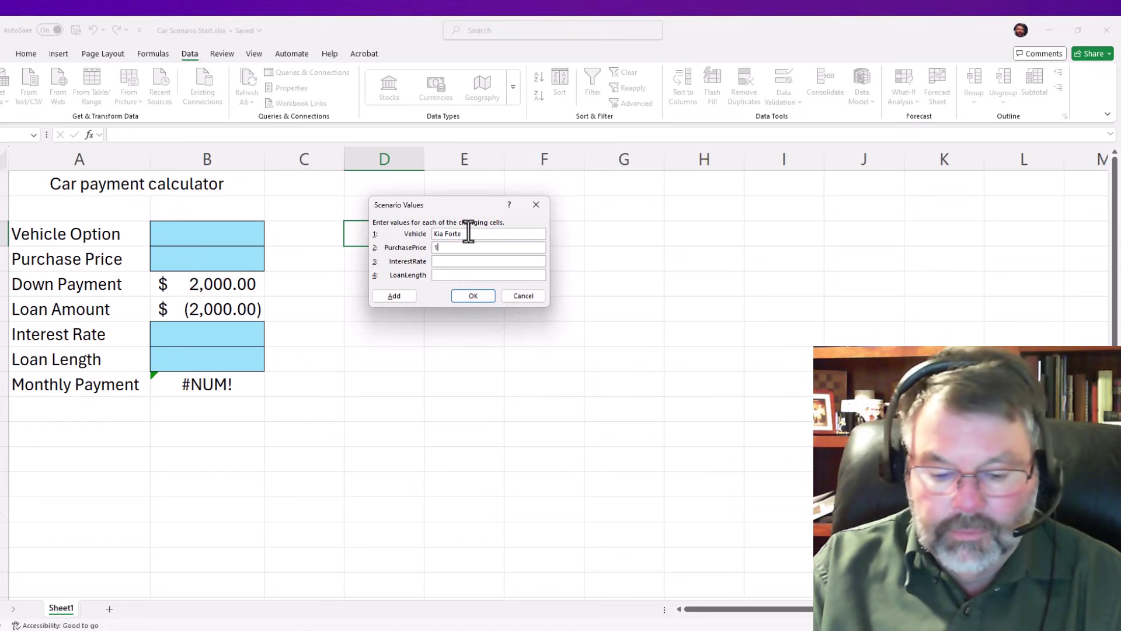
type("500")
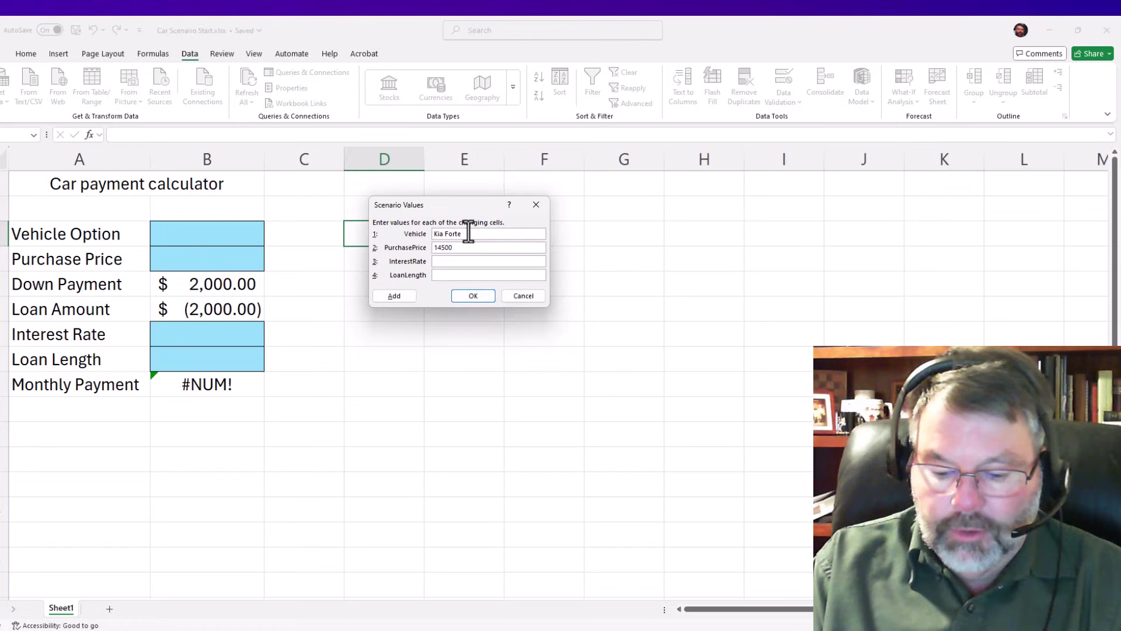
key("BackSpace")
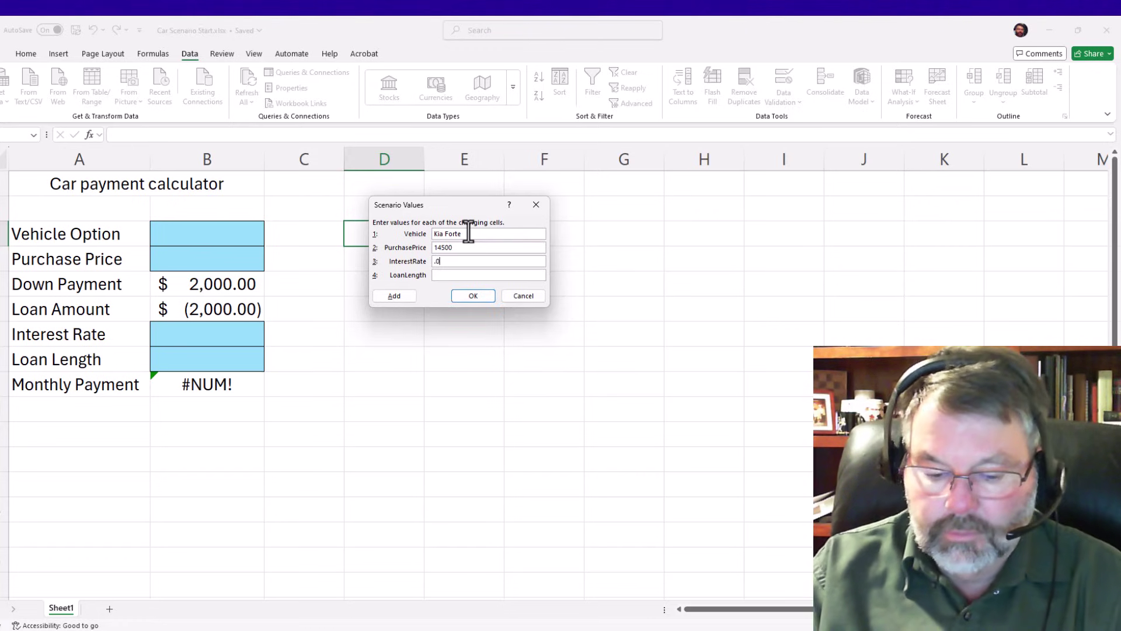
type("065")
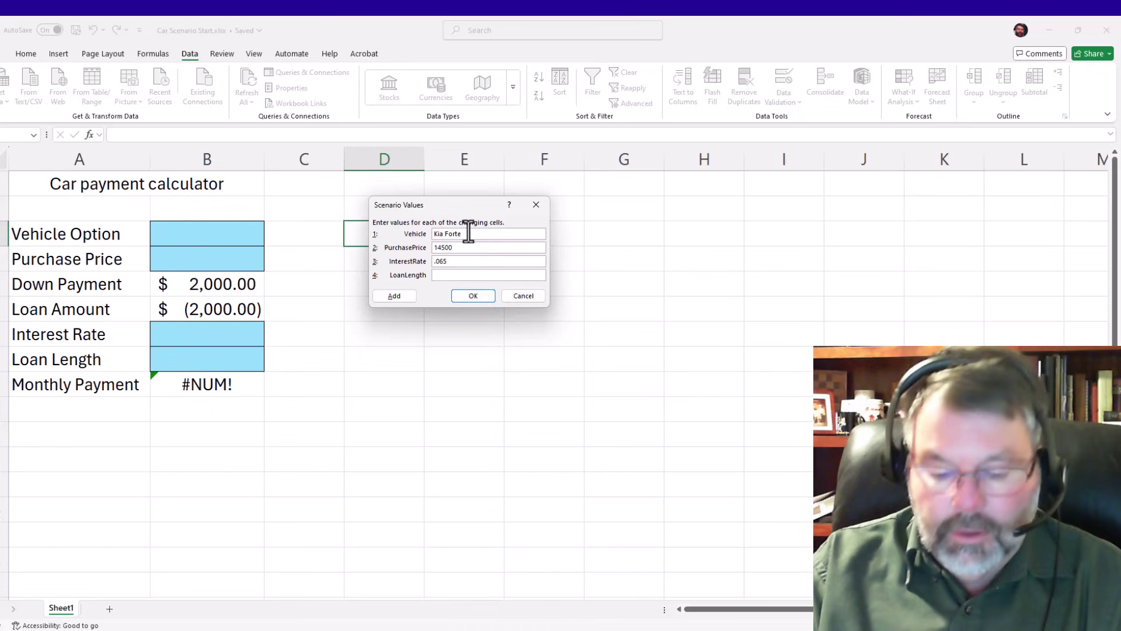
type("8")
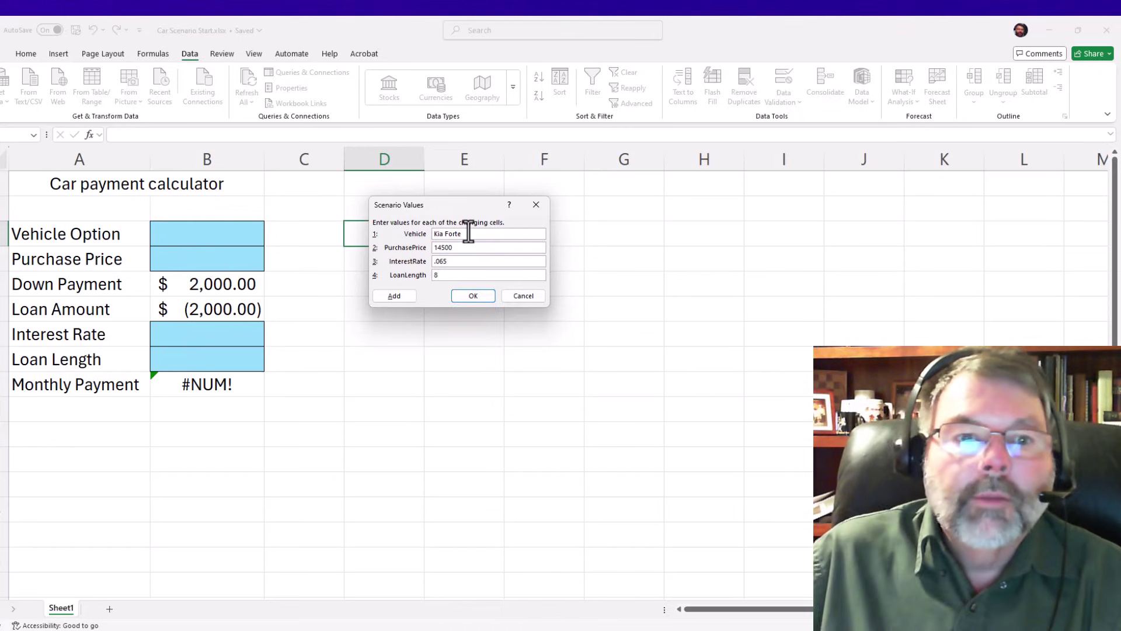
left_click(477, 297)
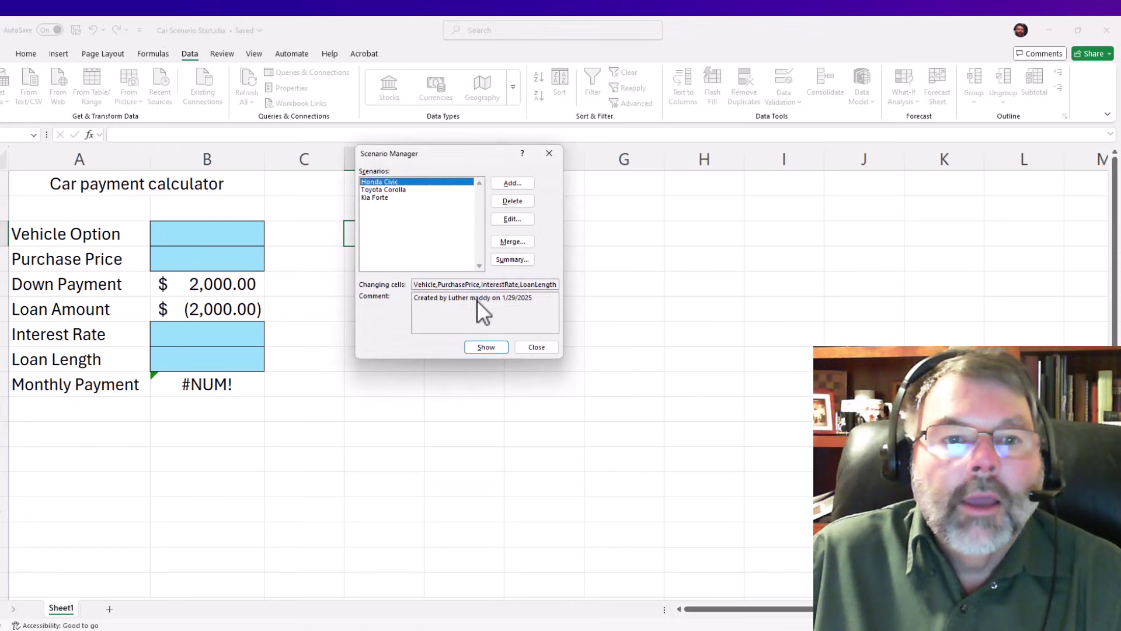
Step: Show the Toyota Corolla and Honda Civic scenarios alternately in the calculator to compare their monthly payments
left_click(380, 189)
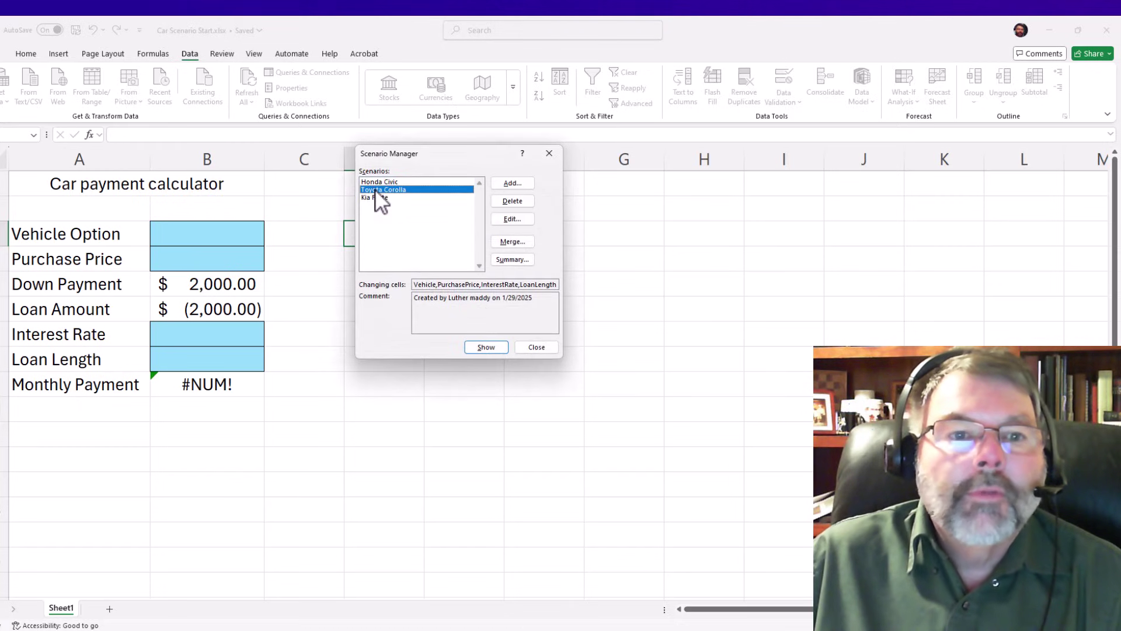
left_click(486, 347)
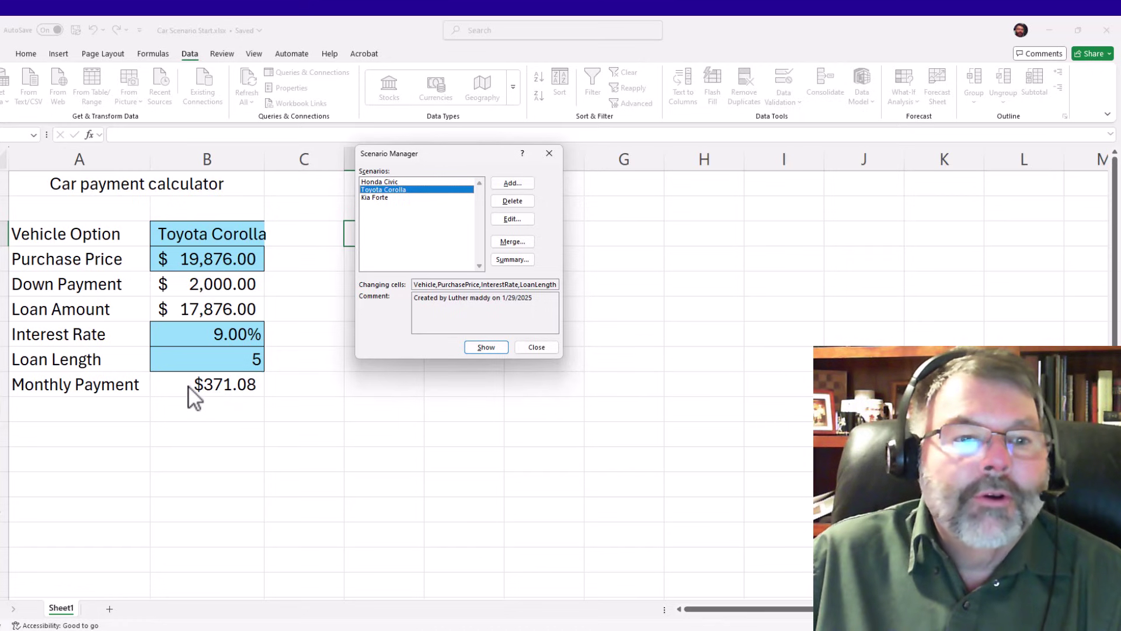
left_click(385, 182)
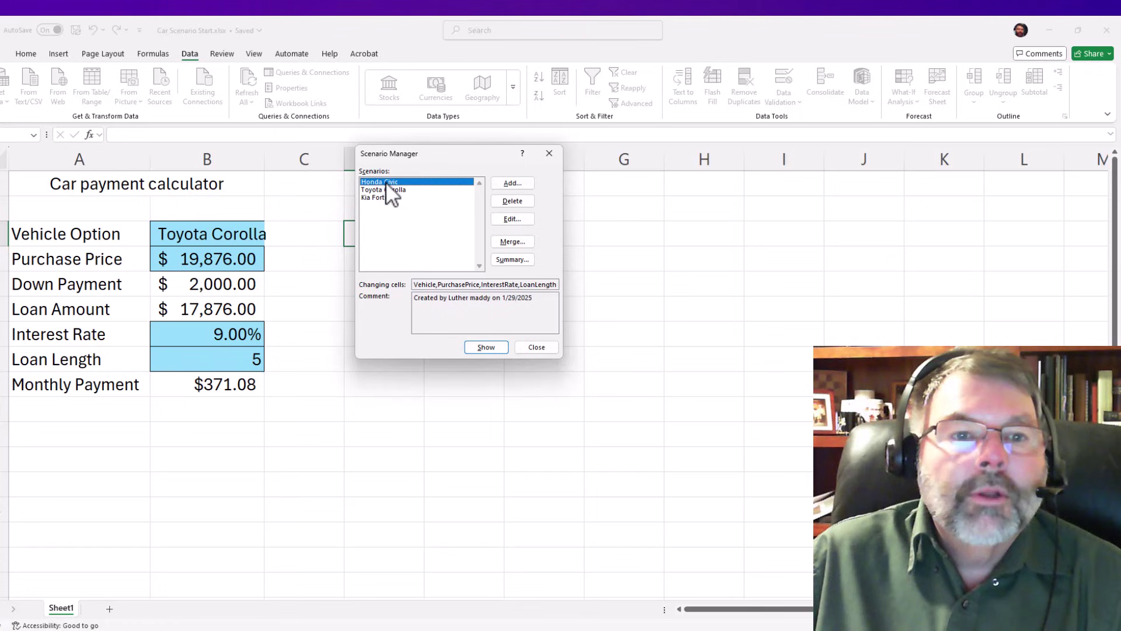
left_click(486, 347)
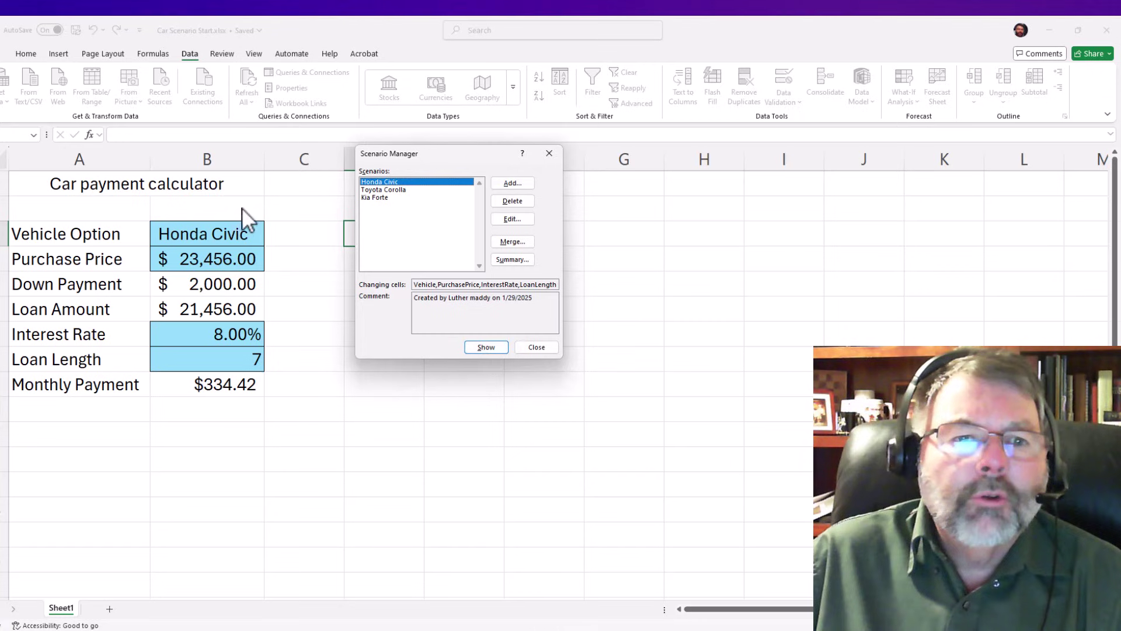
left_click(409, 189)
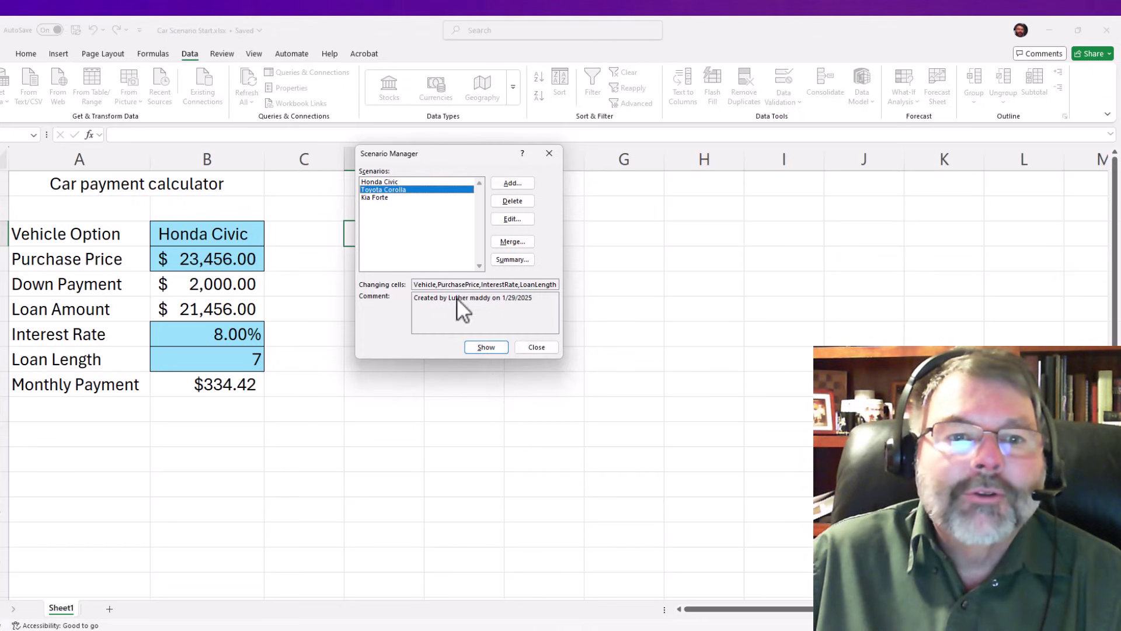
left_click(478, 344)
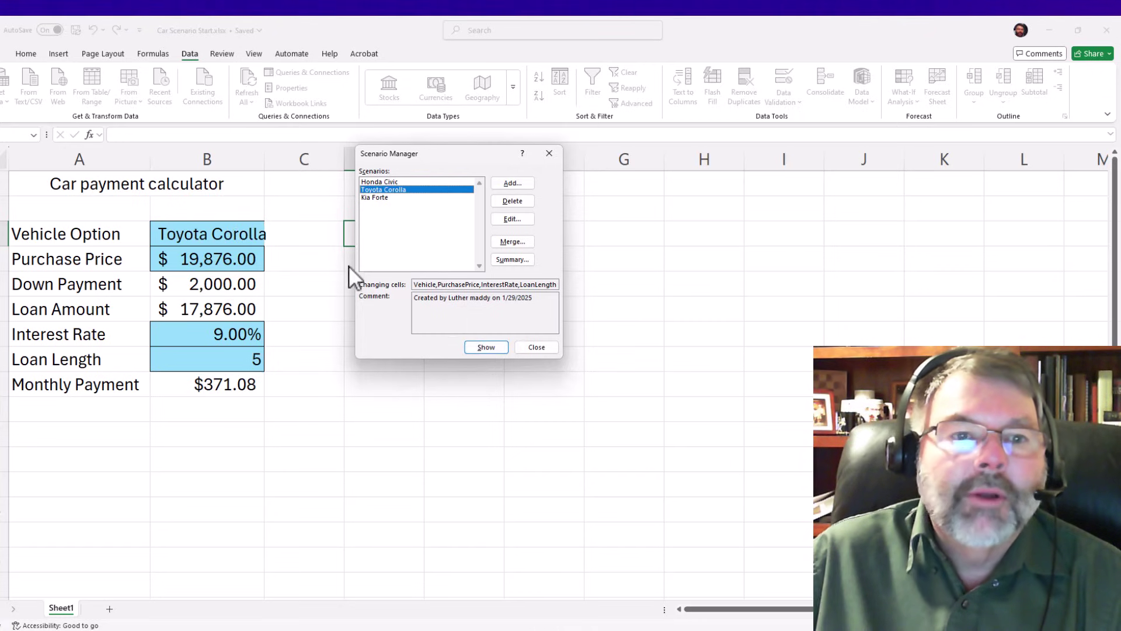
left_click(363, 181)
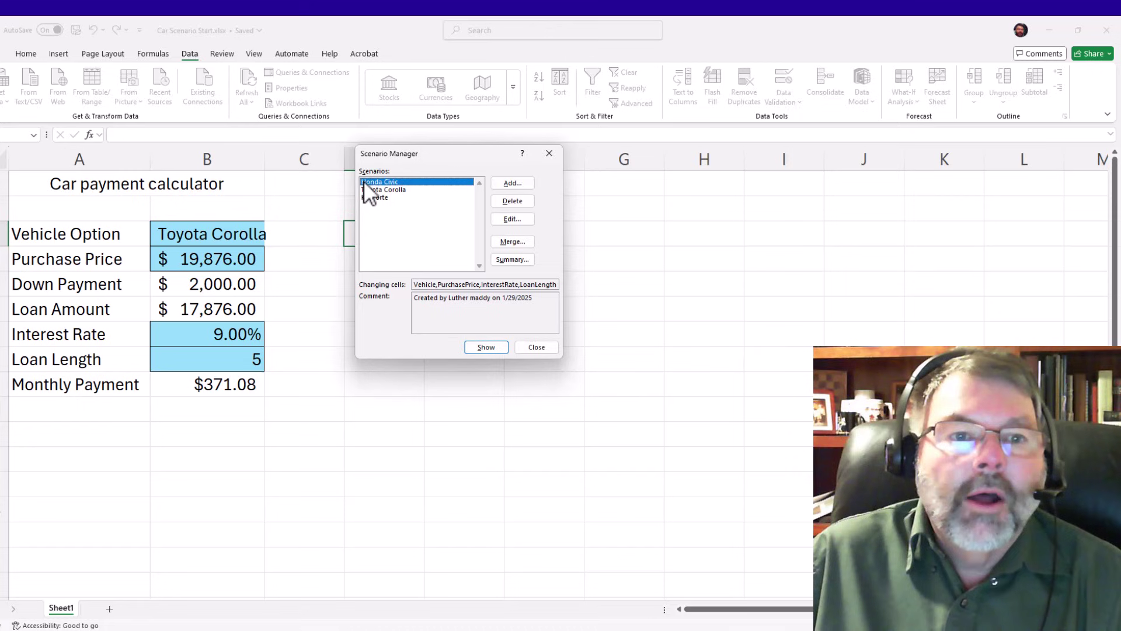
left_click(482, 346)
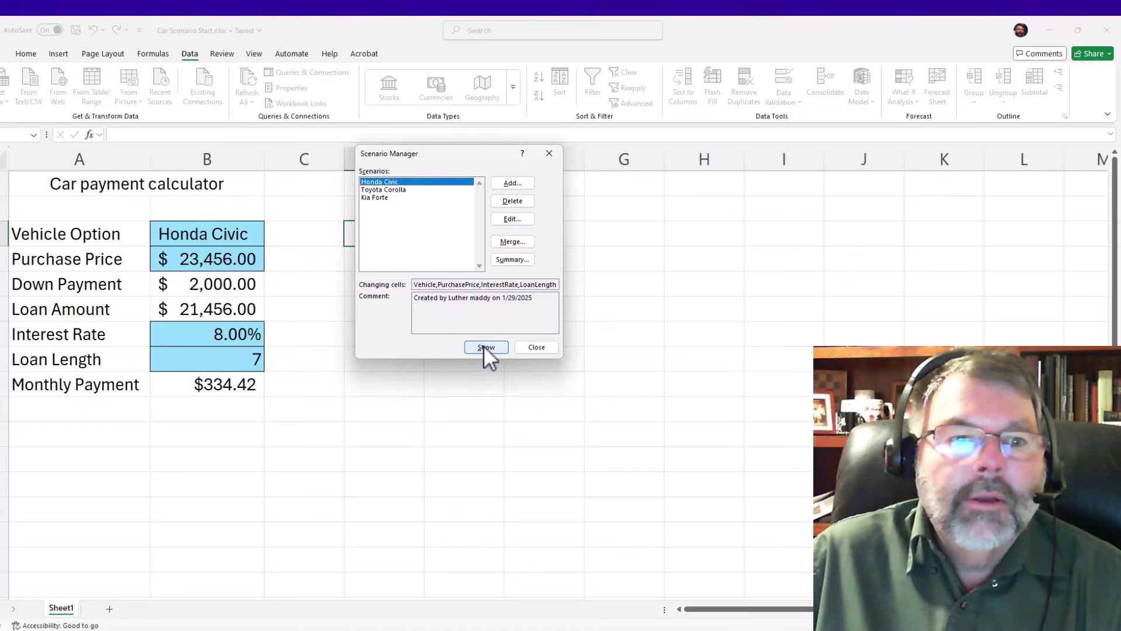
Step: Show the Kia Forte and Honda Civic scenarios in the calculator, finishing with the Toyota Corolla scenario applied
left_click(390, 198)
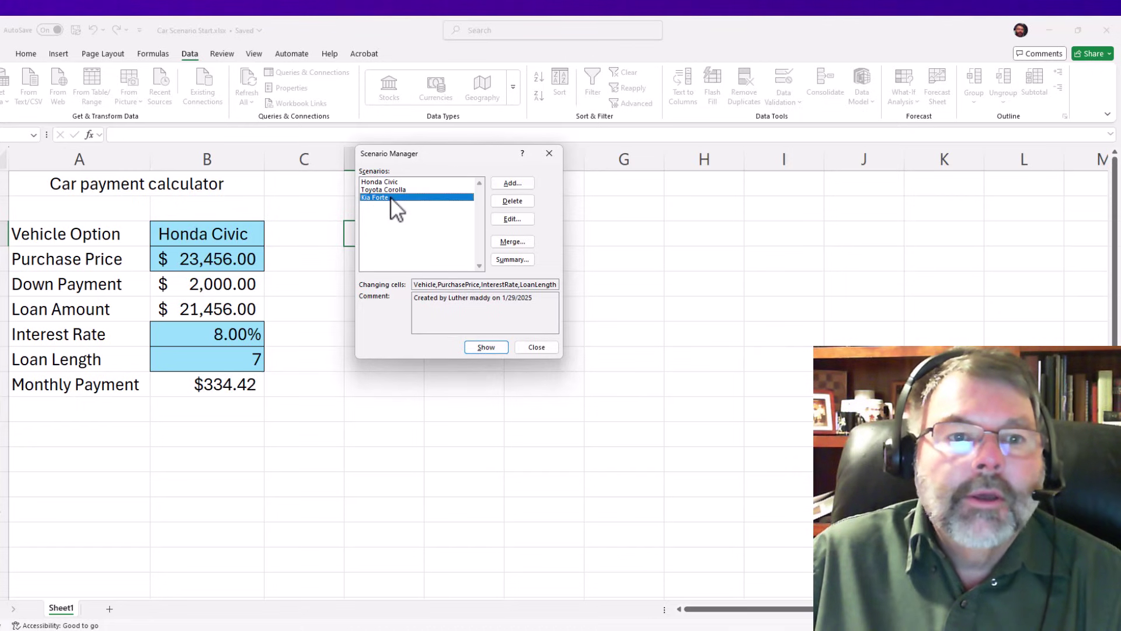
left_click(481, 345)
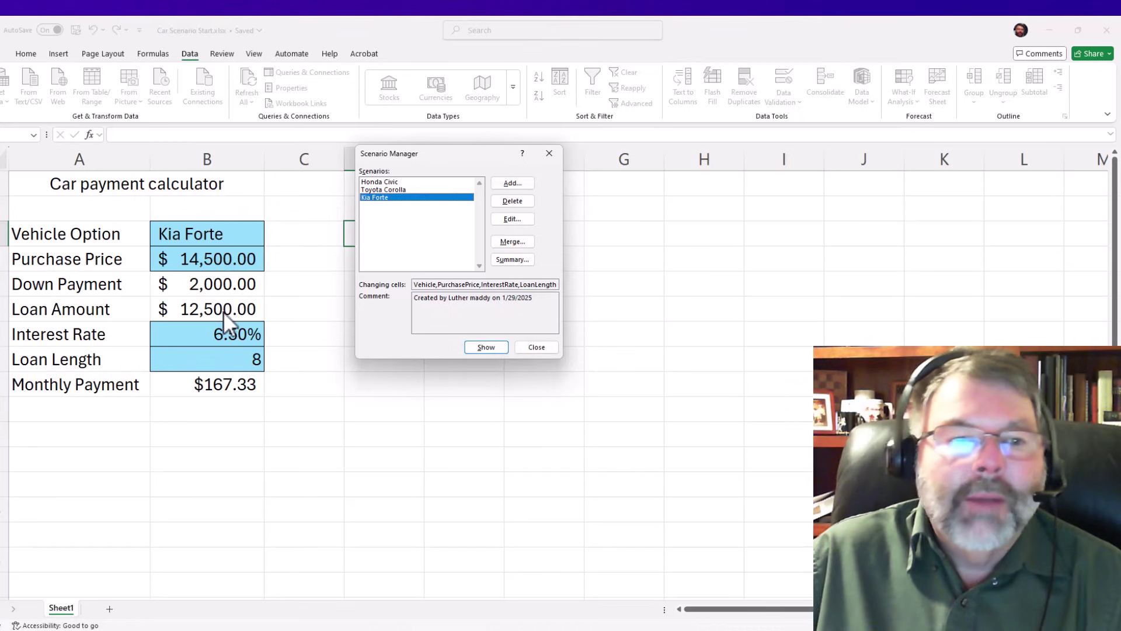
left_click(385, 182)
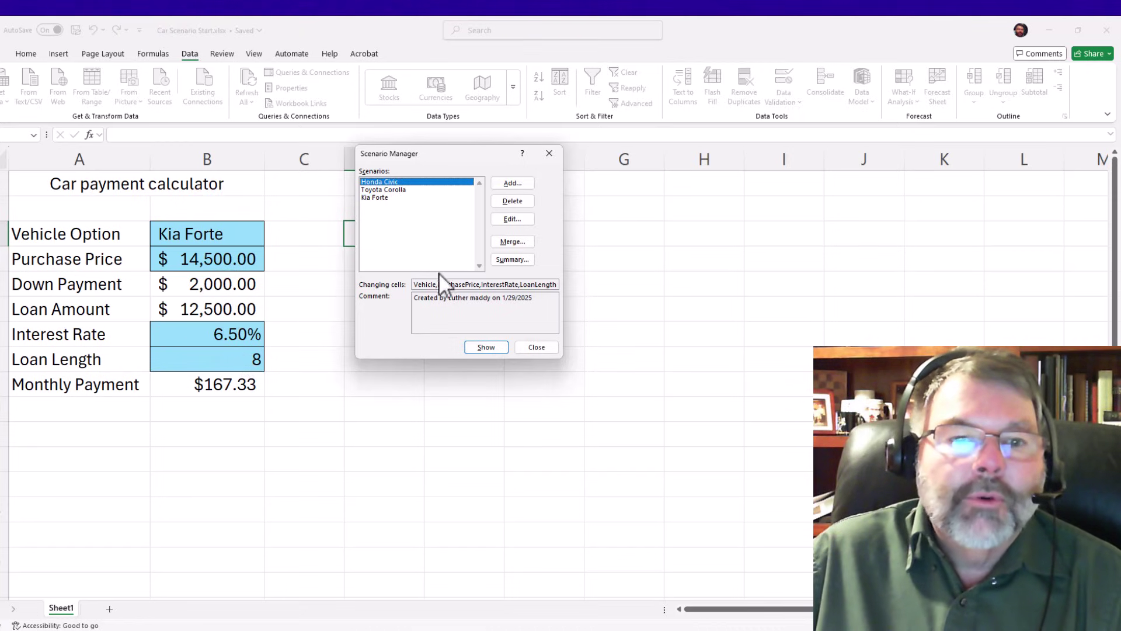
left_click(487, 347)
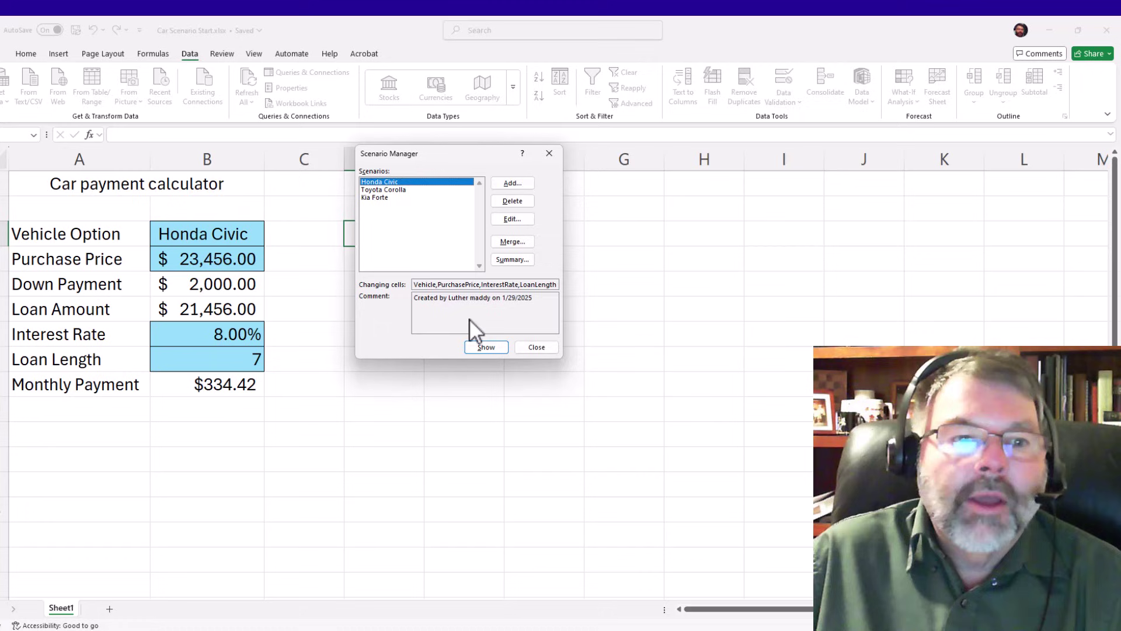
left_click(405, 188)
left_click(487, 347)
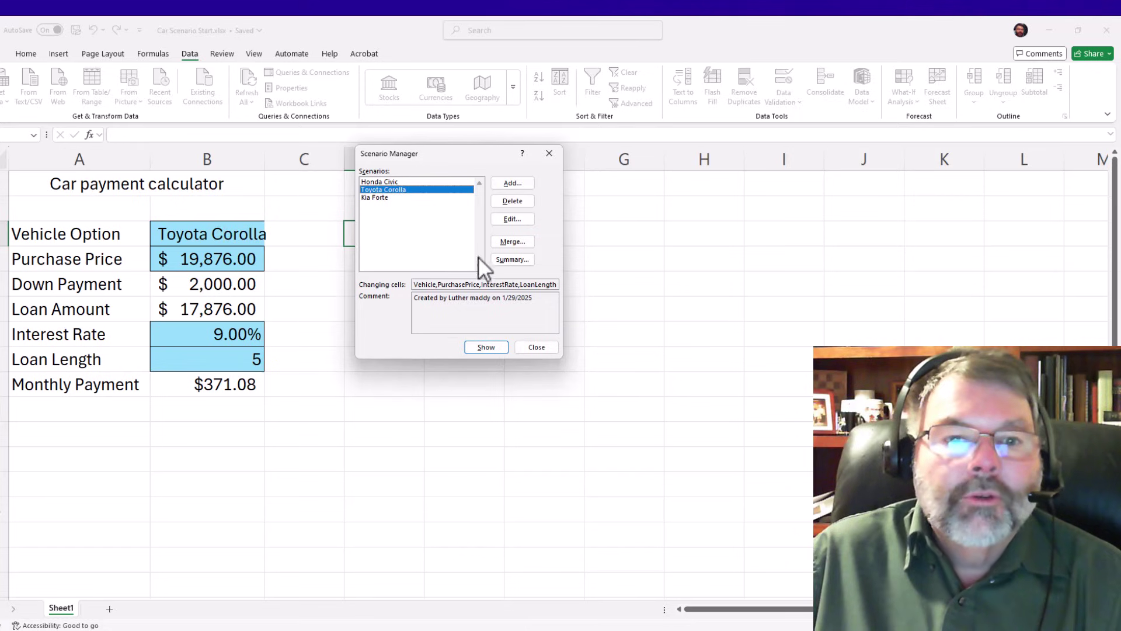
Step: Create a scenario summary report using the monthly payment cell B9 as the result cell
left_click(512, 260)
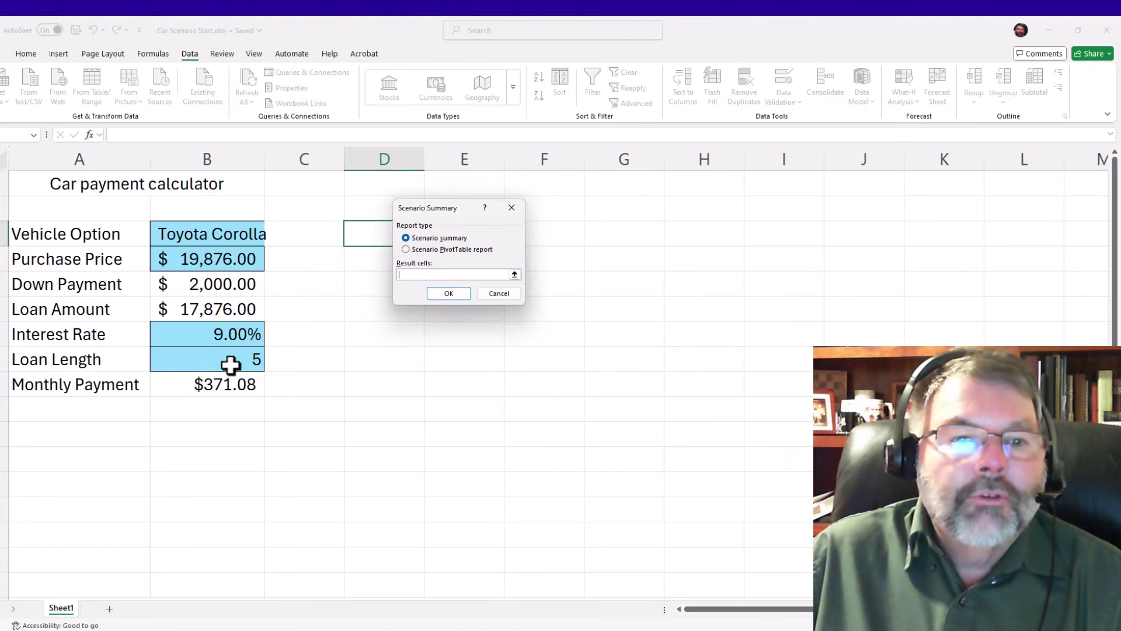
left_click(203, 385)
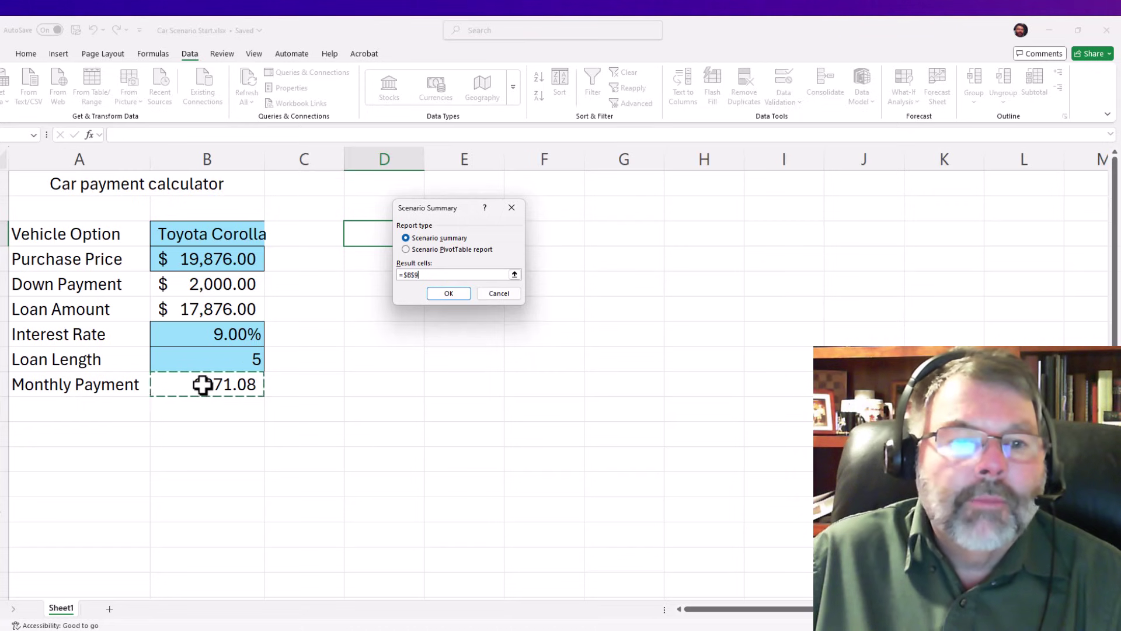
left_click(448, 293)
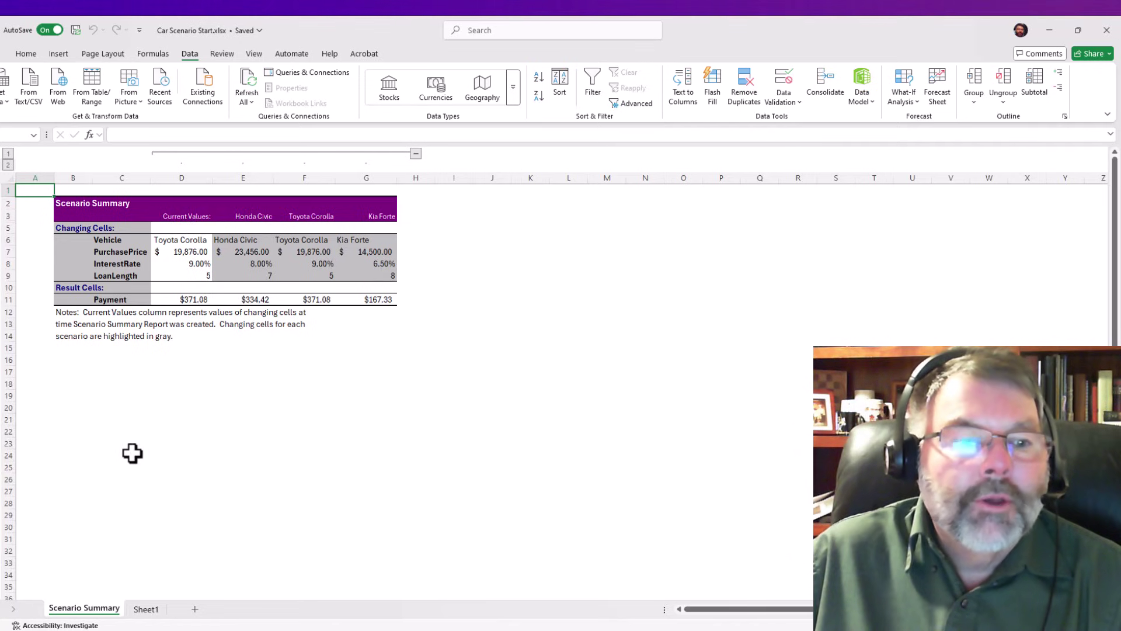
Step: Compare Sheet1 with the report and delete the Current Values column D from the Scenario Summary sheet
left_click(148, 613)
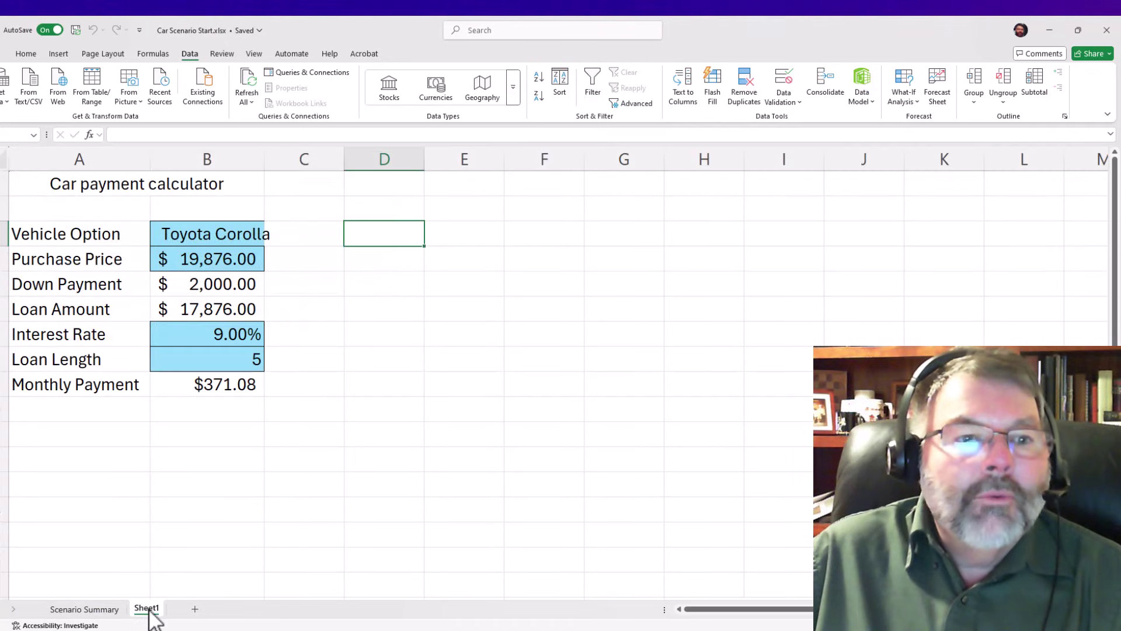
left_click(198, 240)
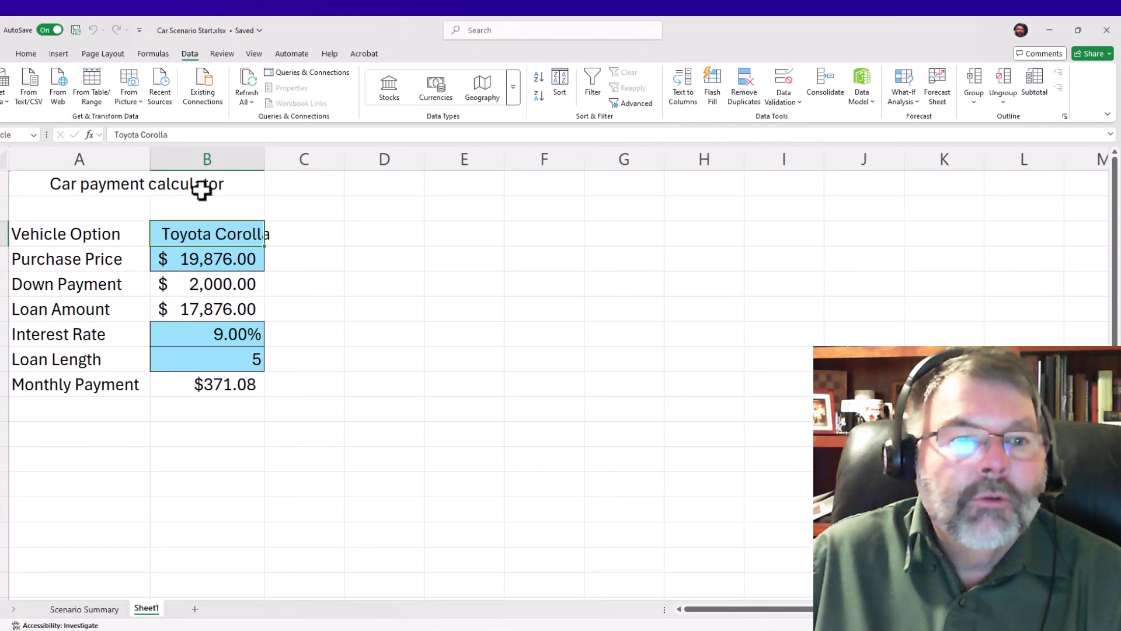
left_click(84, 609)
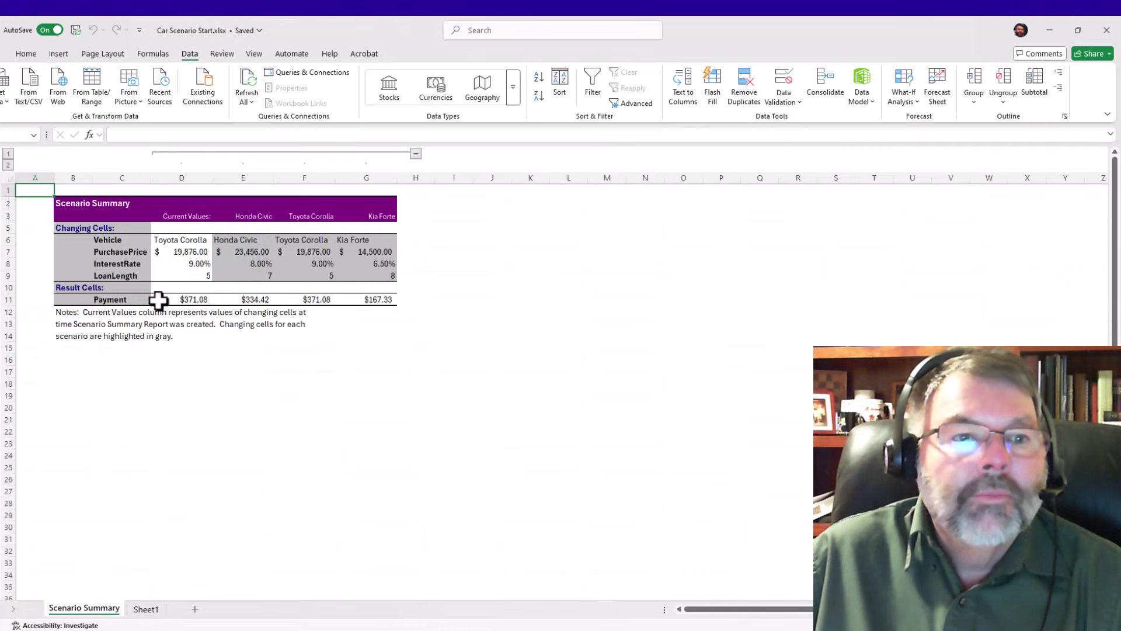
left_click(185, 176)
right_click(184, 178)
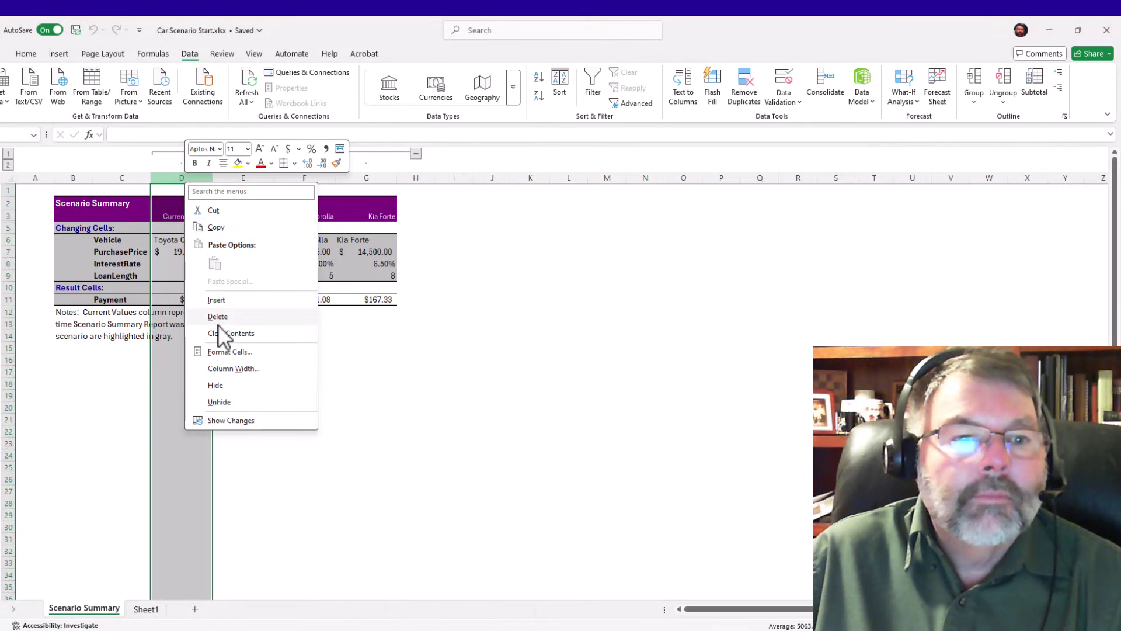
left_click(219, 320)
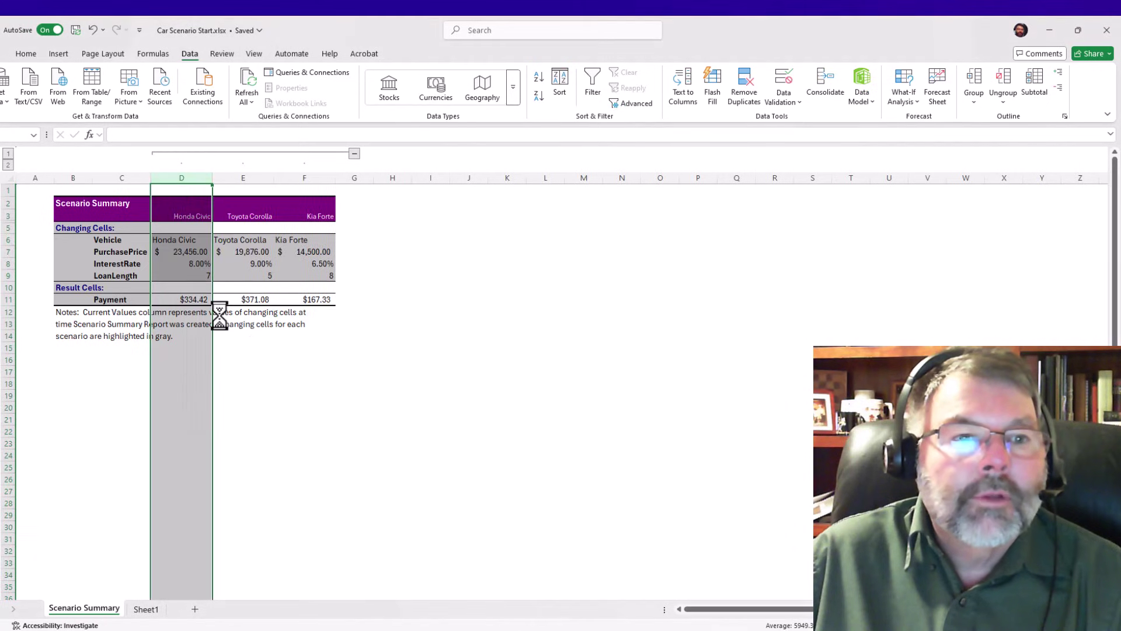
left_click(425, 352)
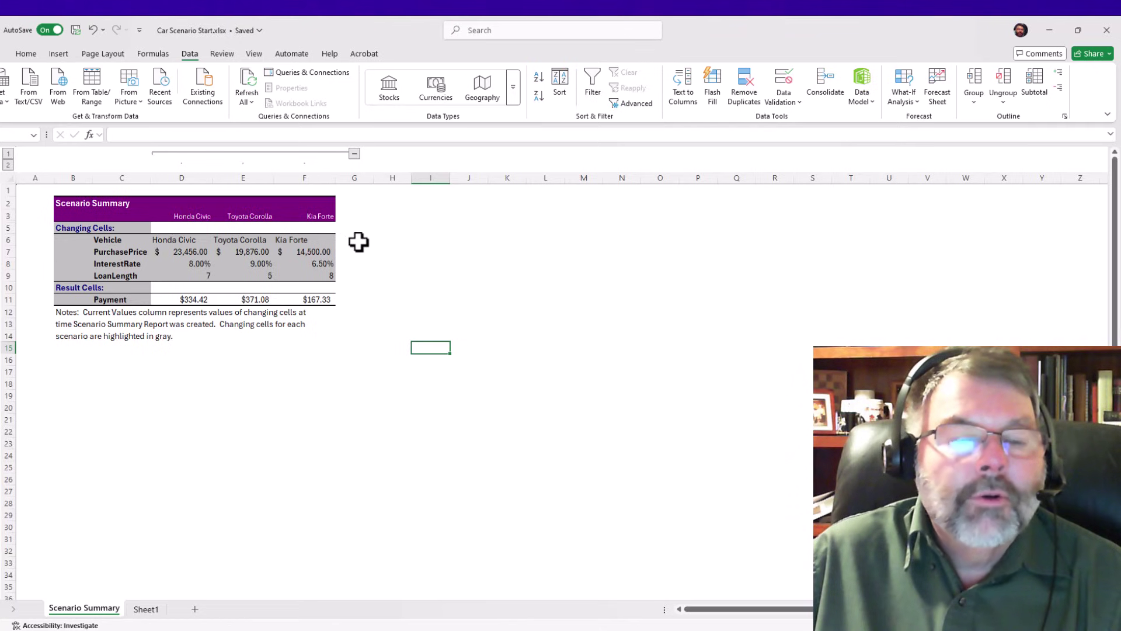
Step: Revisit the saved scenarios in Scenario Manager from Sheet1, close it, and widen column B to fit the vehicle name
left_click(146, 607)
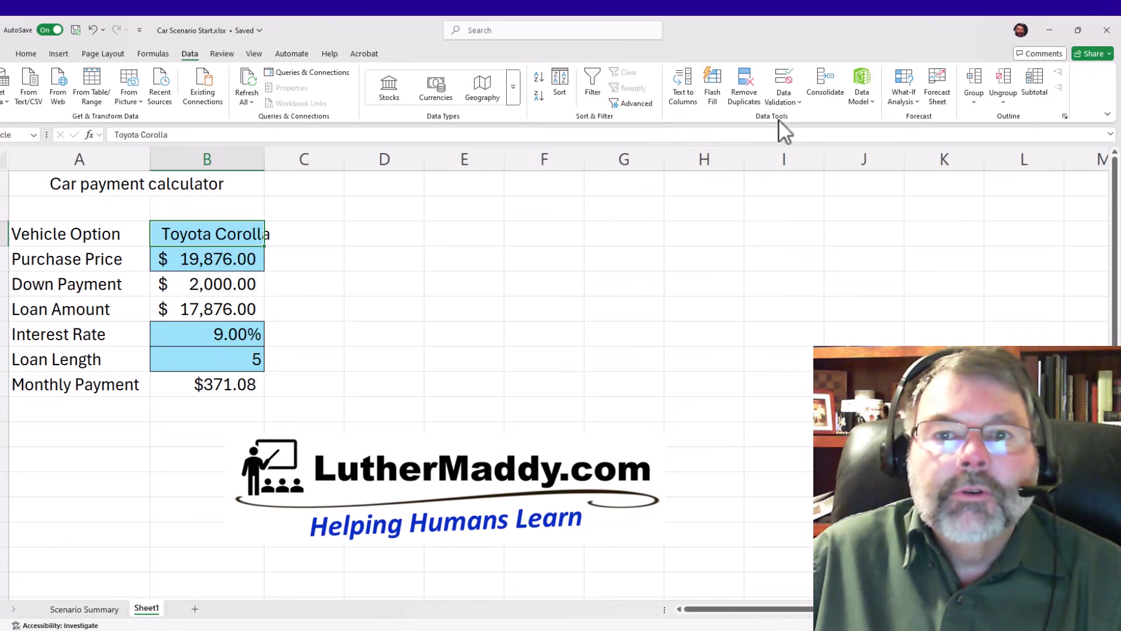
left_click(905, 92)
left_click(915, 123)
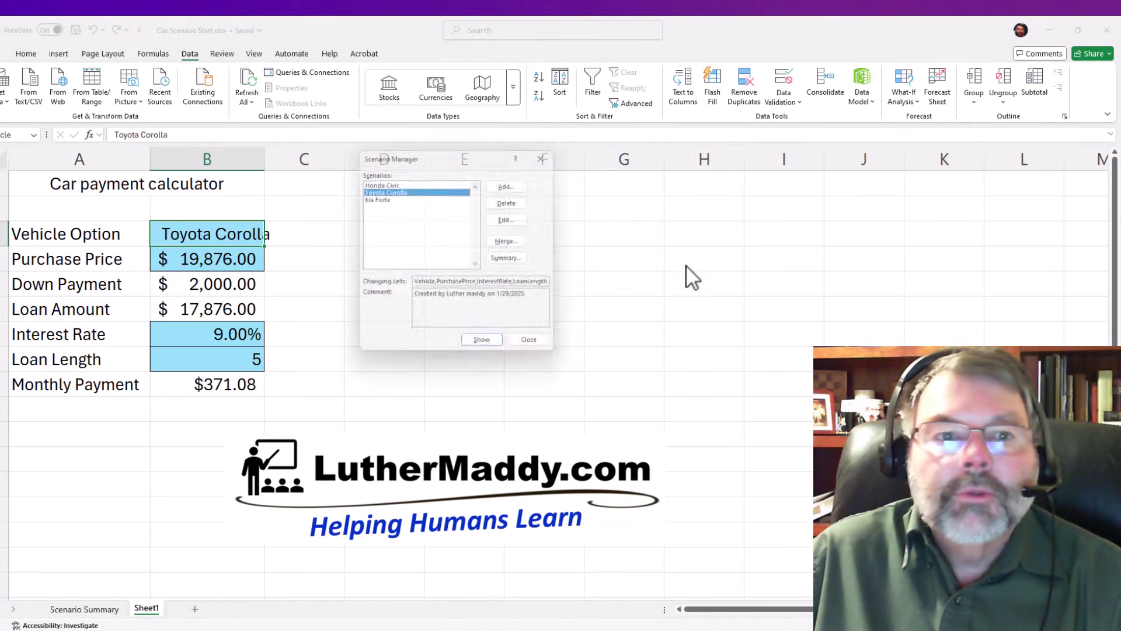
left_click(539, 348)
left_click_drag(265, 165, 286, 167)
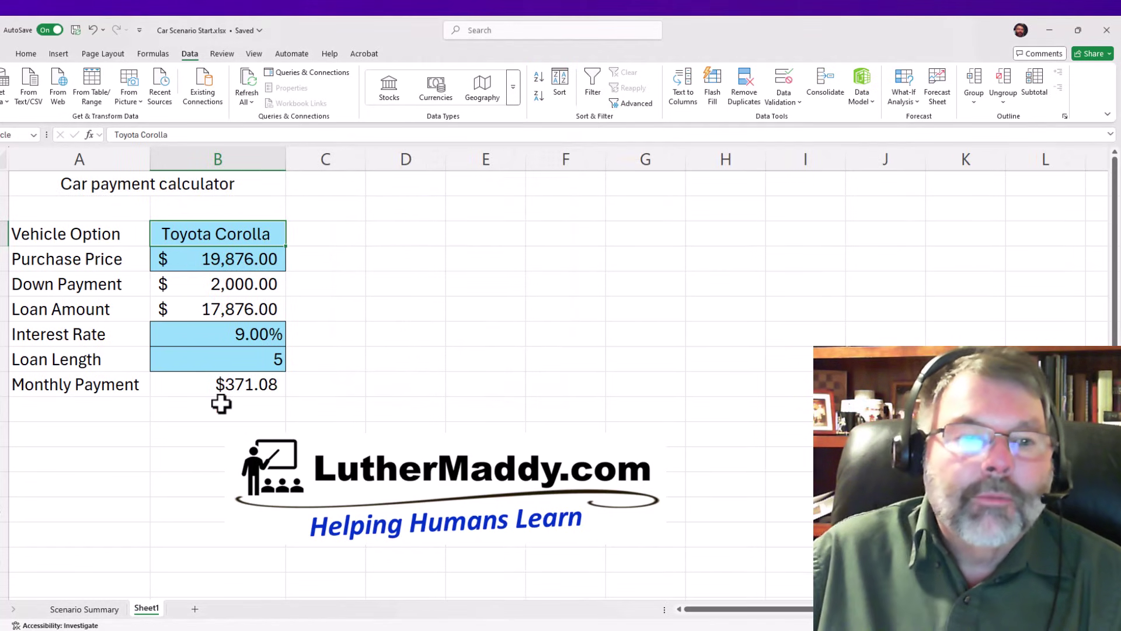